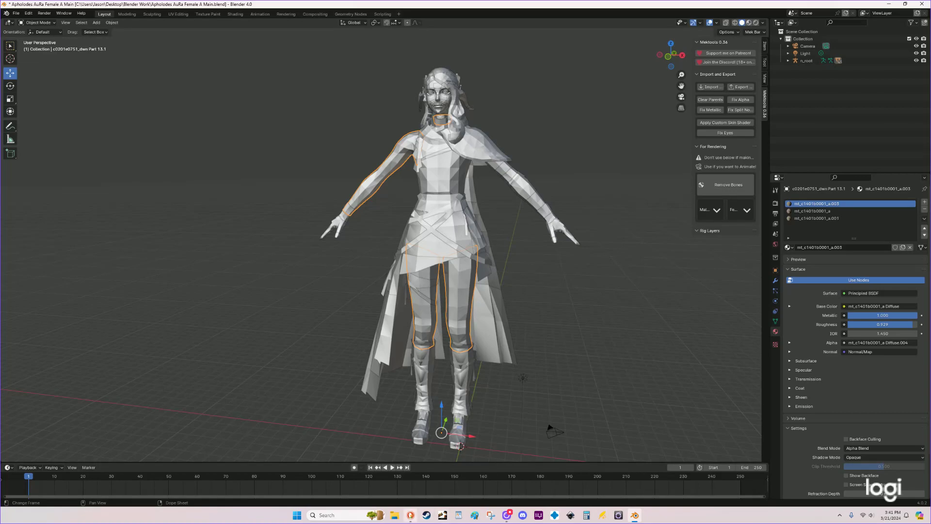
Step: Bring the Chrome window with the paused FFXIV-to-Blender tutorial in front of Blender
click(410, 518)
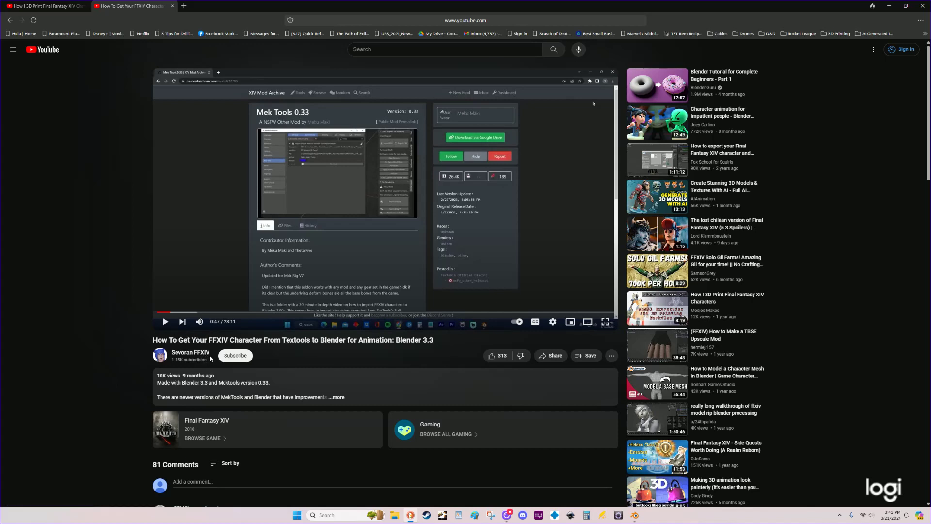
Step: Watch the 'How I 3D Print Final Fantasy XIV Characters' video, then minimize the browser back to Blender
click(64, 7)
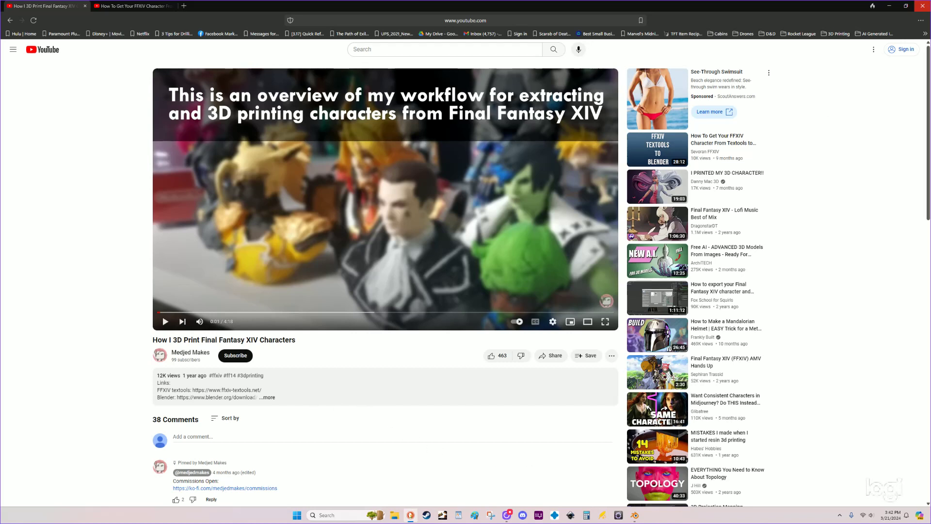
click(890, 6)
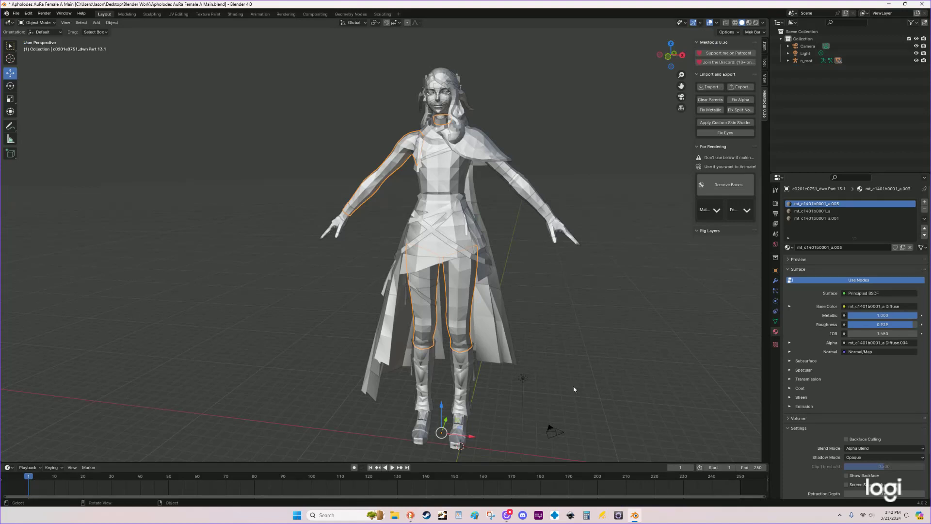
Step: Orbit around the character and select the top mesh and the skirt/waist piece (top Part 8.1)
middle_drag(569, 382, 507, 423)
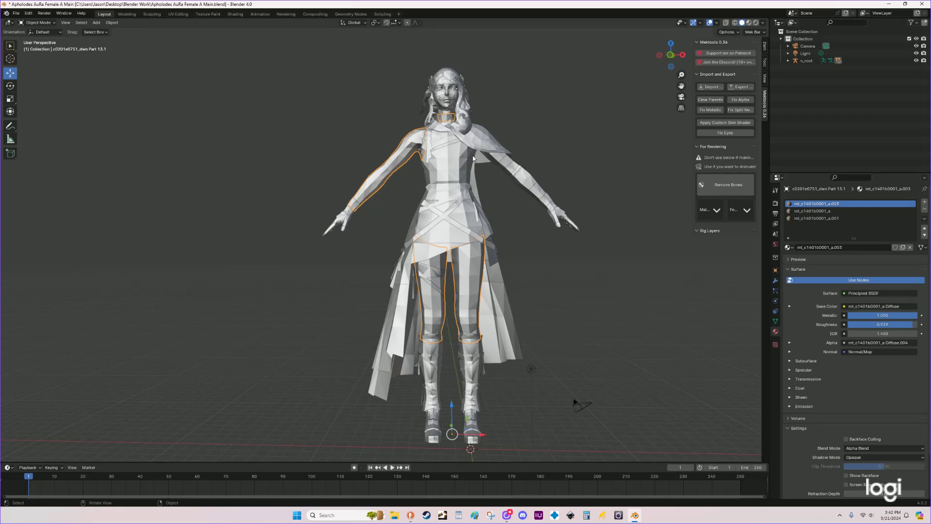
click(454, 172)
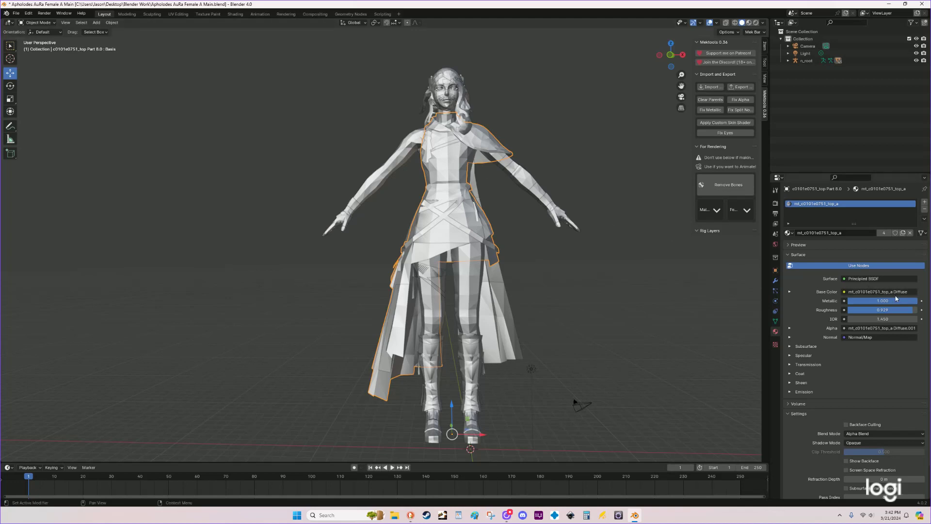
click(449, 227)
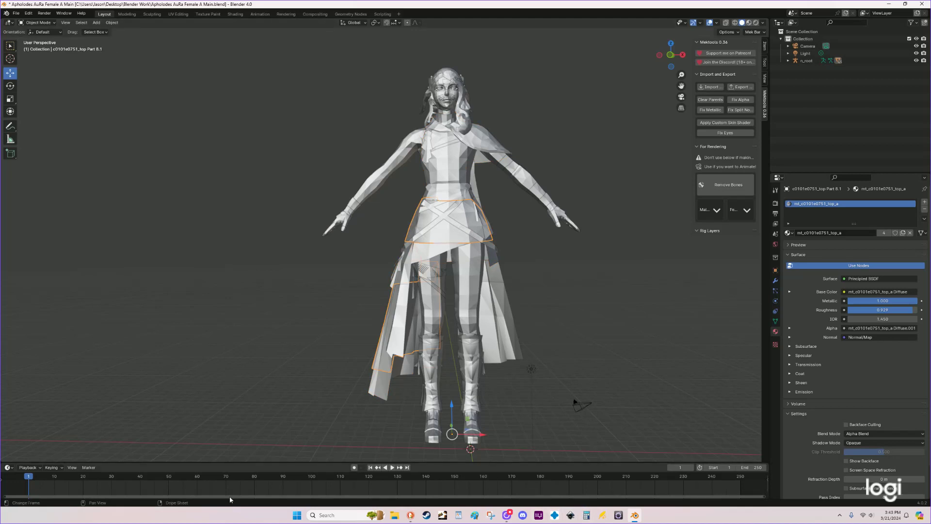
mouse_move(410, 515)
Step: In File Explorer, navigate to TexTools > Saved > FullModel > Asphodelos of Maiming AuRa Female take 2
click(394, 516)
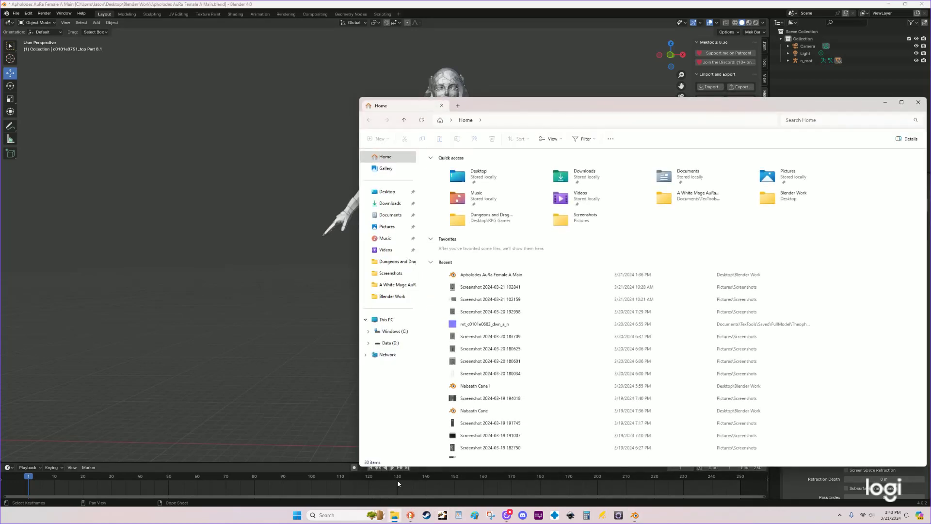
click(393, 286)
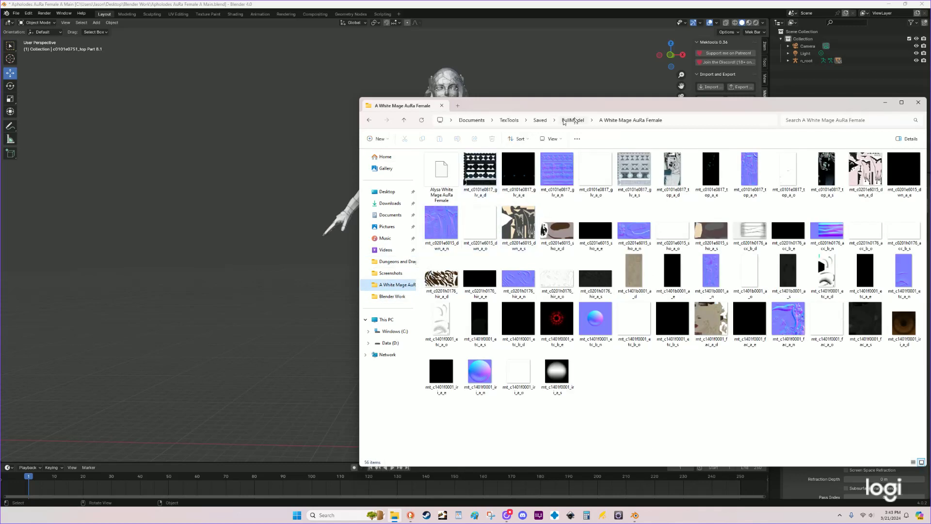
click(574, 120)
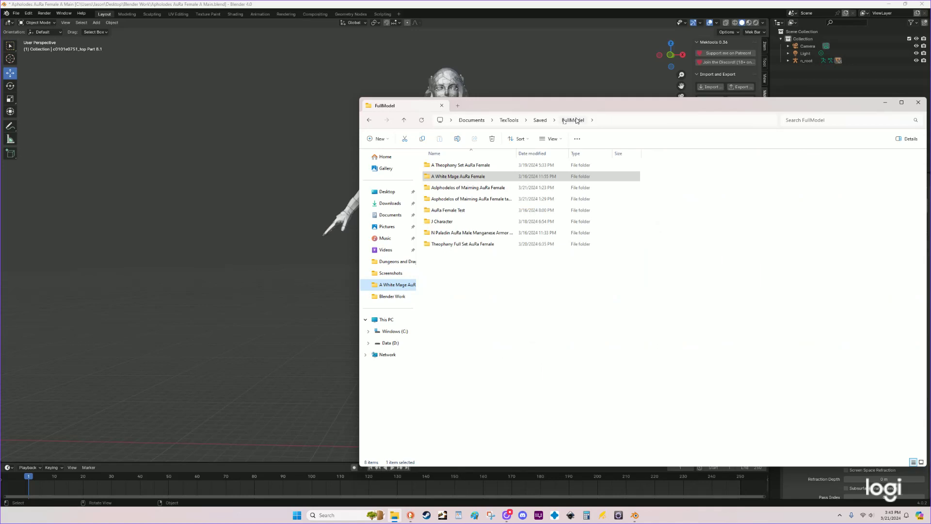
click(474, 200)
double_click(473, 200)
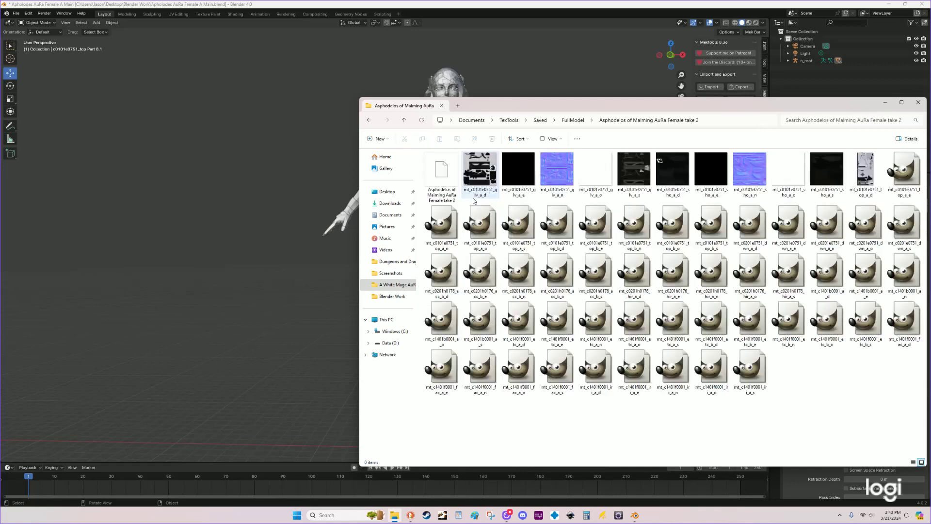
Step: Open the glove normal map mt_c0101e0751_glv_a_n with Photos
mouse_move(556, 182)
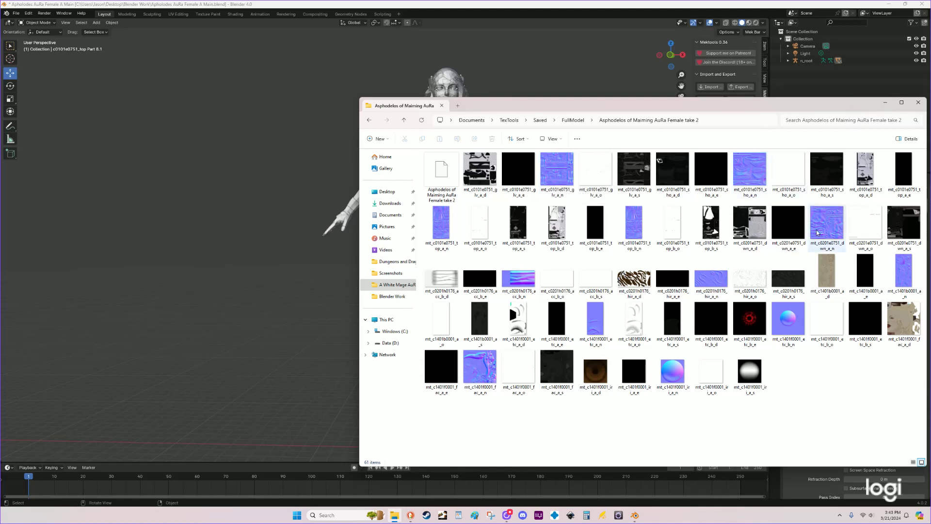
right_click(565, 179)
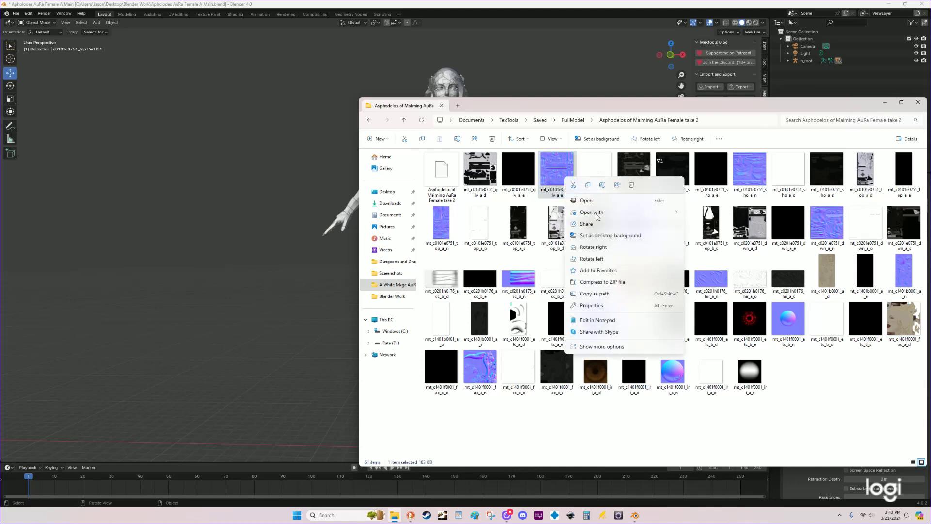
mouse_move(596, 216)
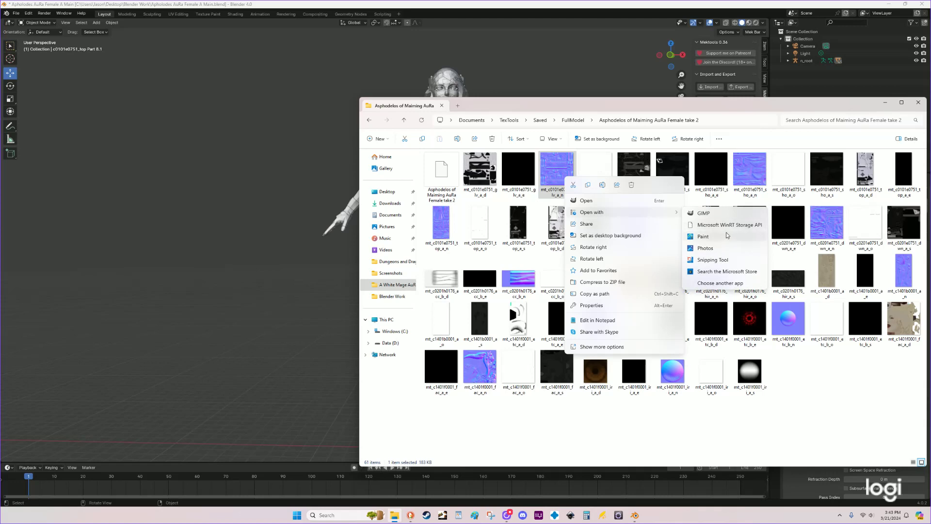
click(714, 251)
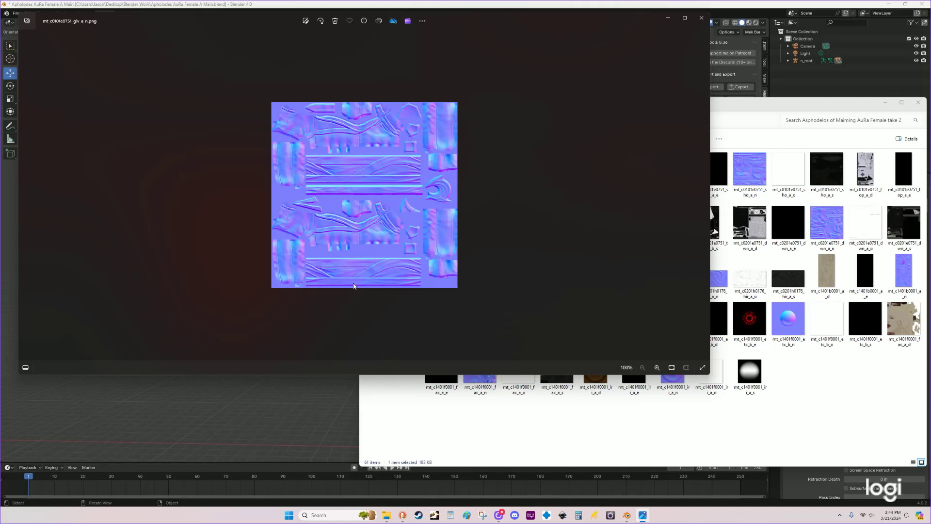
Step: Look over the glove normal map, then bring the Blender window back to the front
click(345, 413)
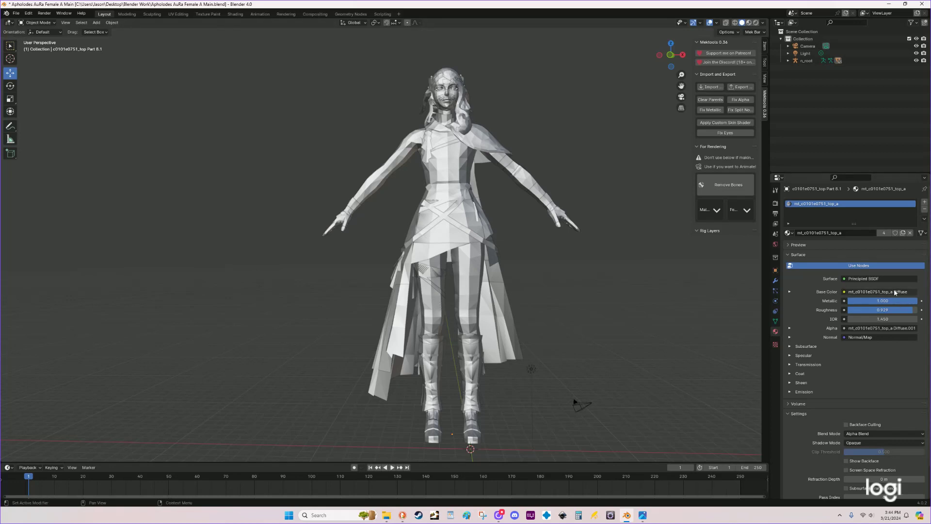
Step: Hide the undersuit body mesh (dwn Part 13.1) with H, using Alt+H and reselecting to correct mistakes
click(448, 229)
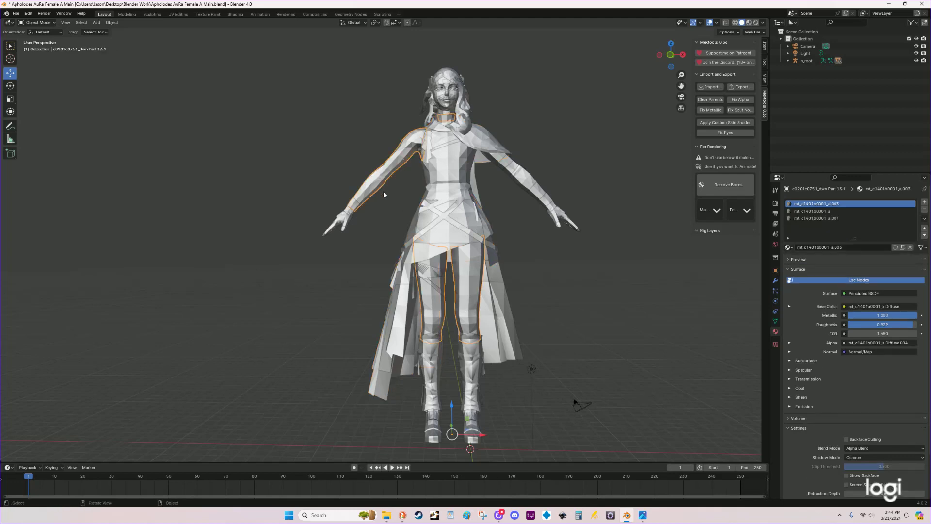
key(ctrl)
key(h)
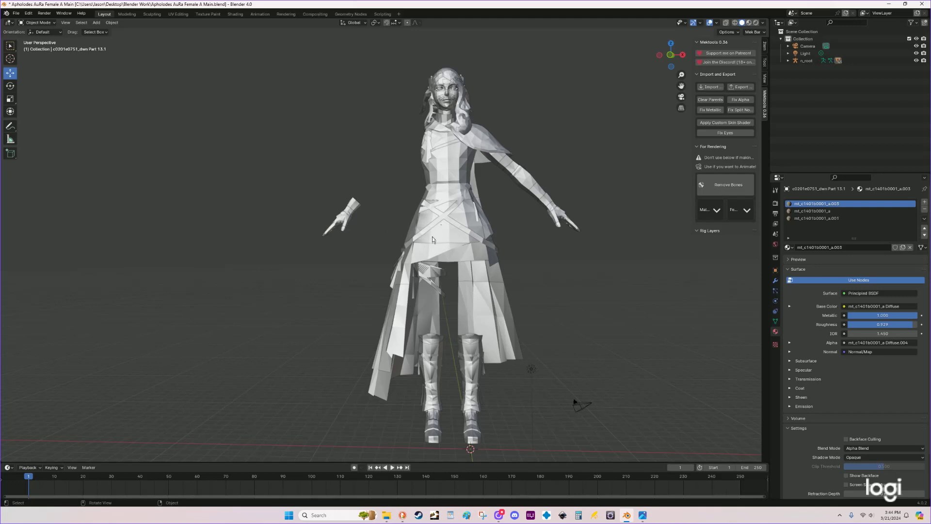
click(356, 208)
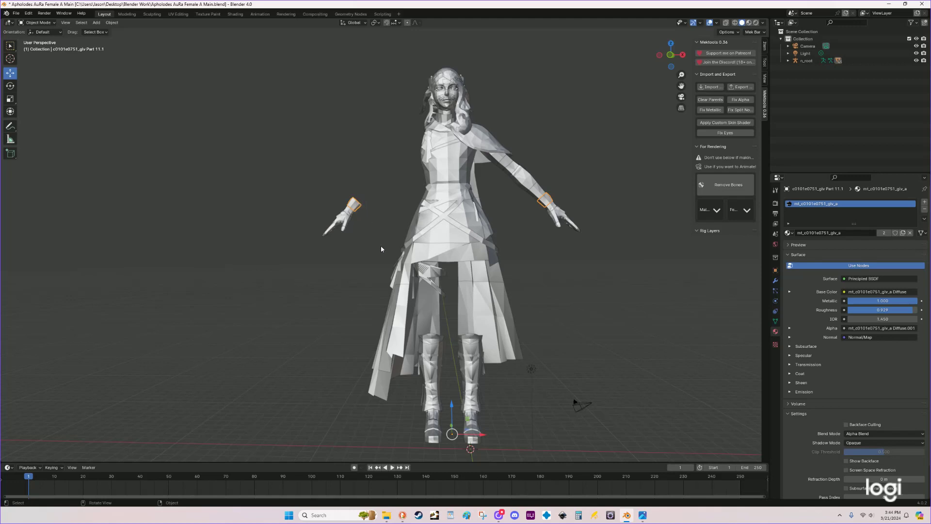
ctrl+click(385, 272)
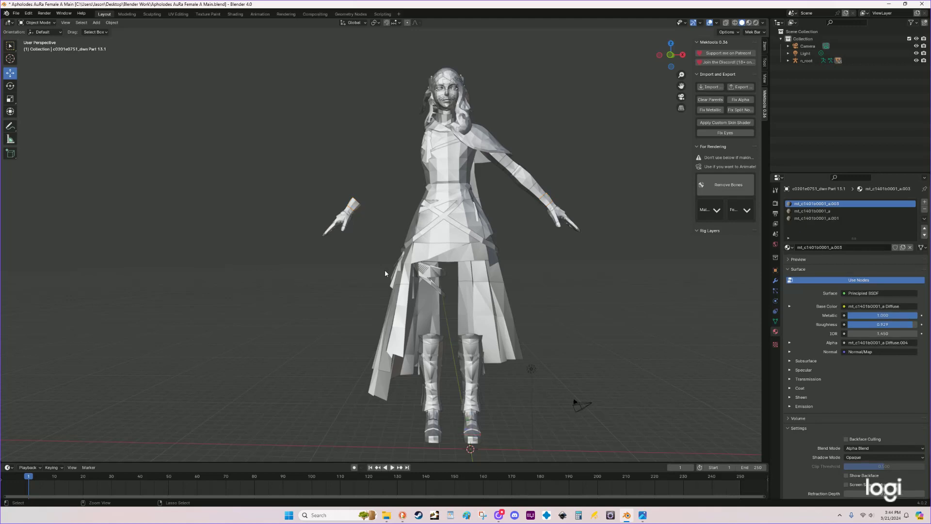
key(alt+h)
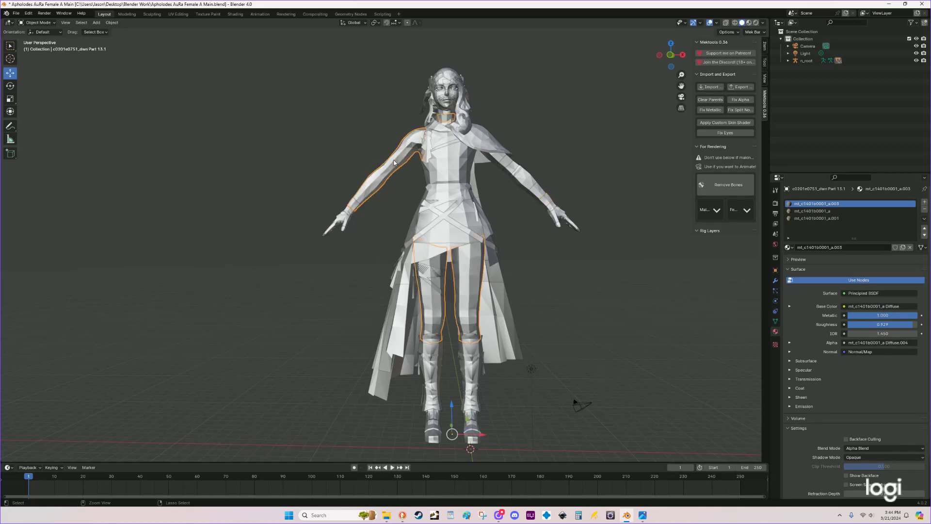
click(350, 211)
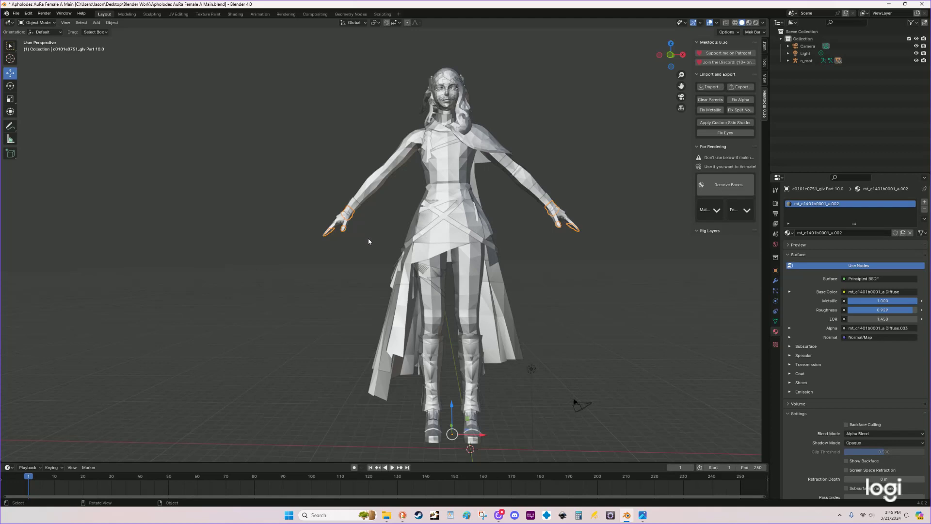
click(375, 178)
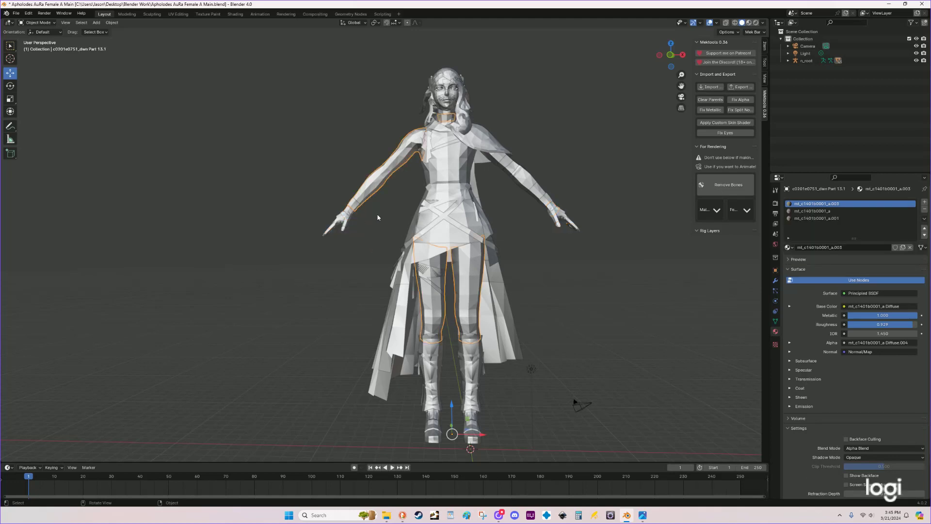
click(360, 256)
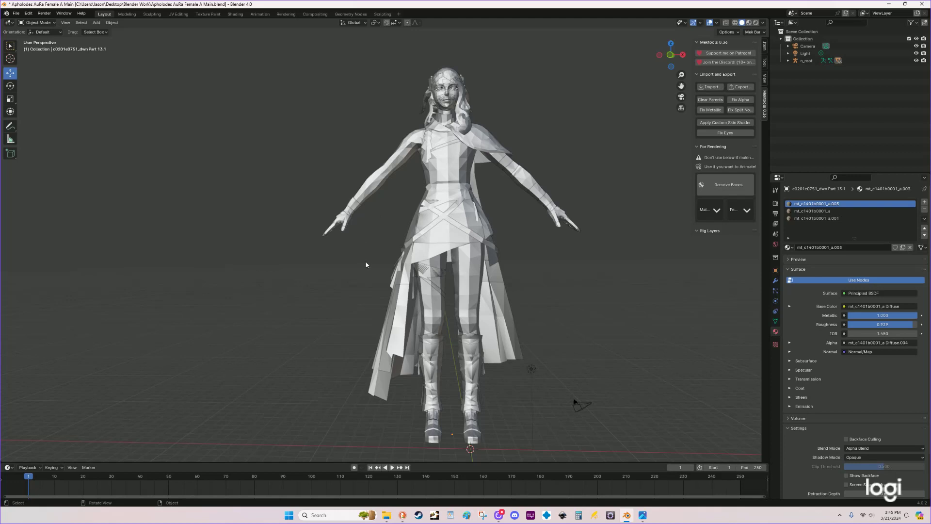
click(367, 200)
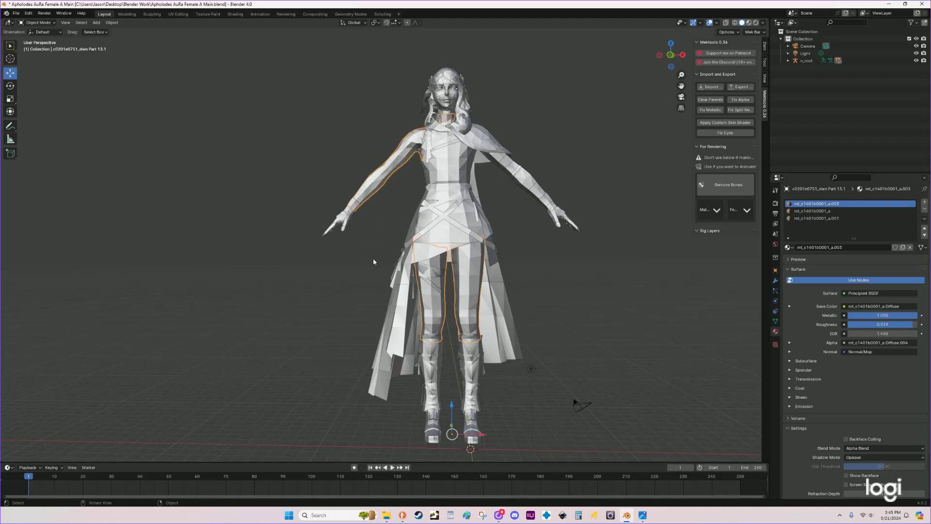
key(h)
Step: Click through the skirt panel, dress top Part 8.0 and arm pieces to identify each part
click(503, 295)
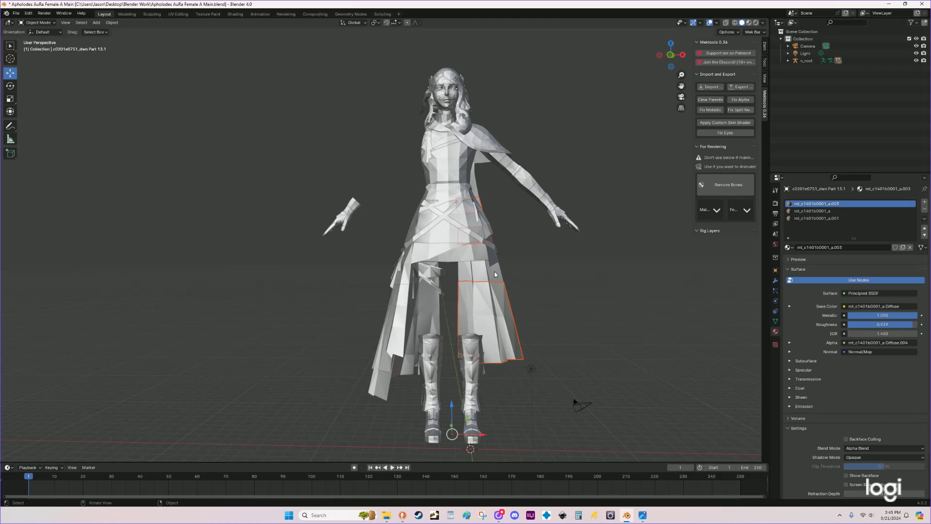
click(495, 275)
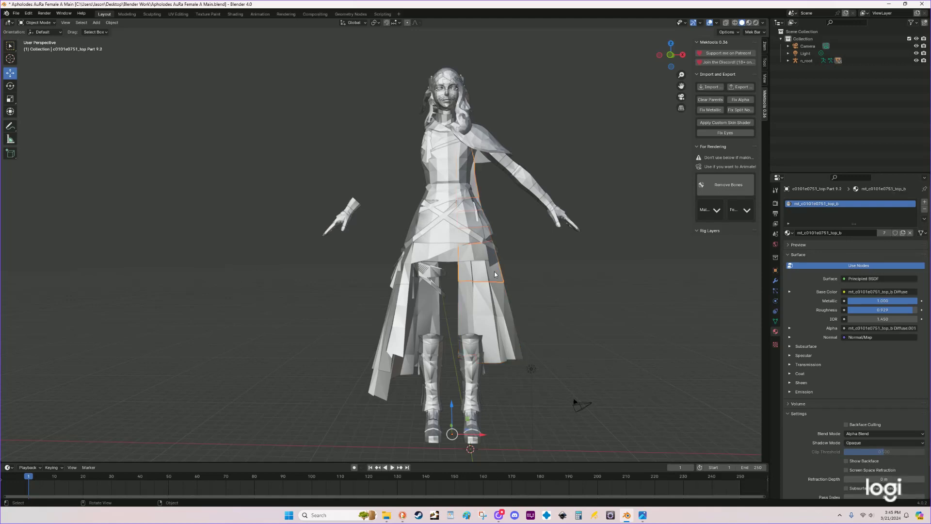
click(447, 261)
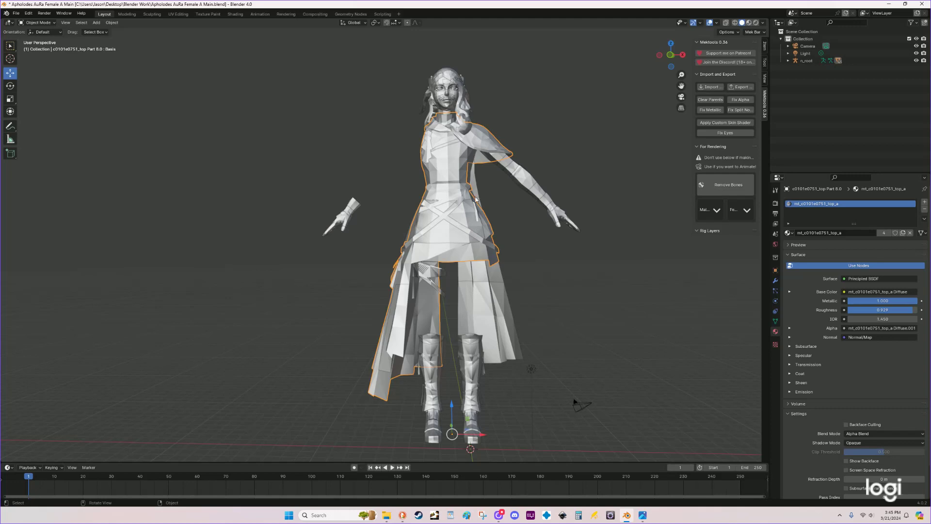
click(504, 166)
click(503, 164)
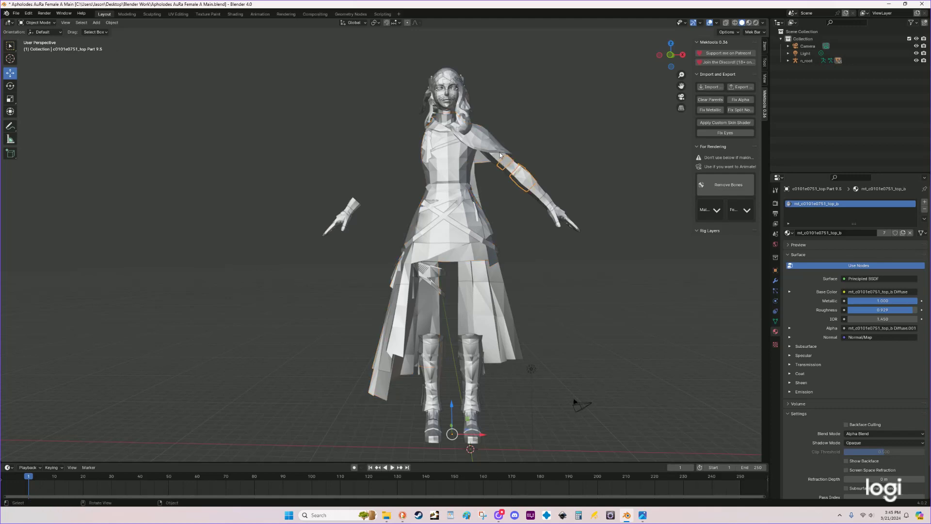
click(492, 161)
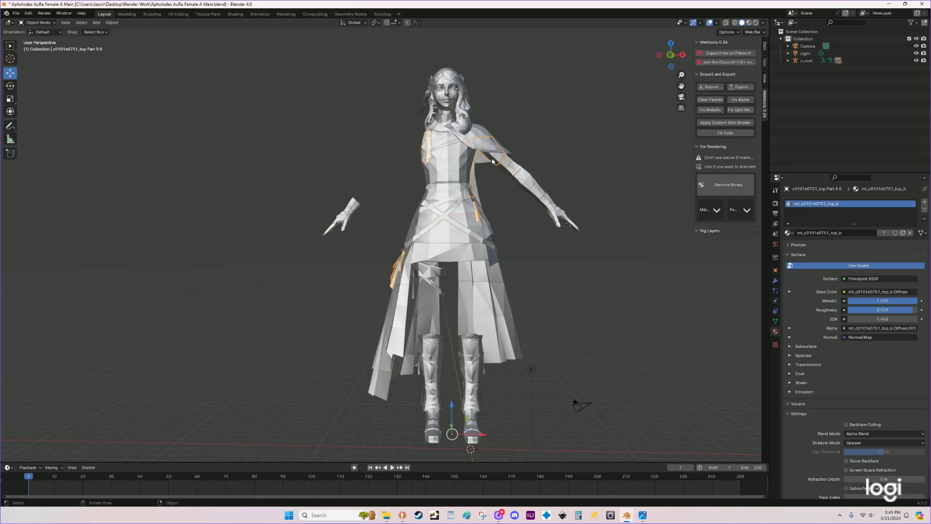
click(504, 170)
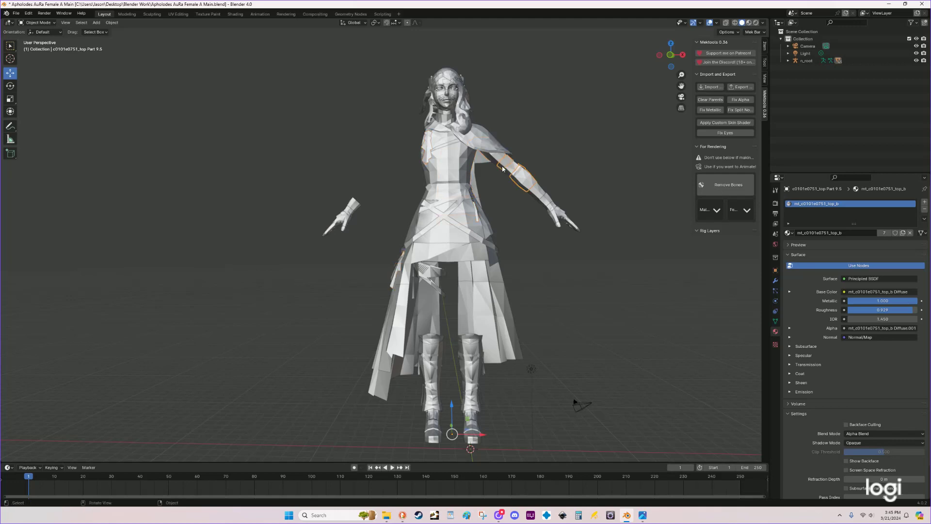
click(513, 170)
click(523, 177)
Step: Tell the forearm band Part 9.4 apart from the wrist gloves and select the band
click(536, 190)
click(550, 207)
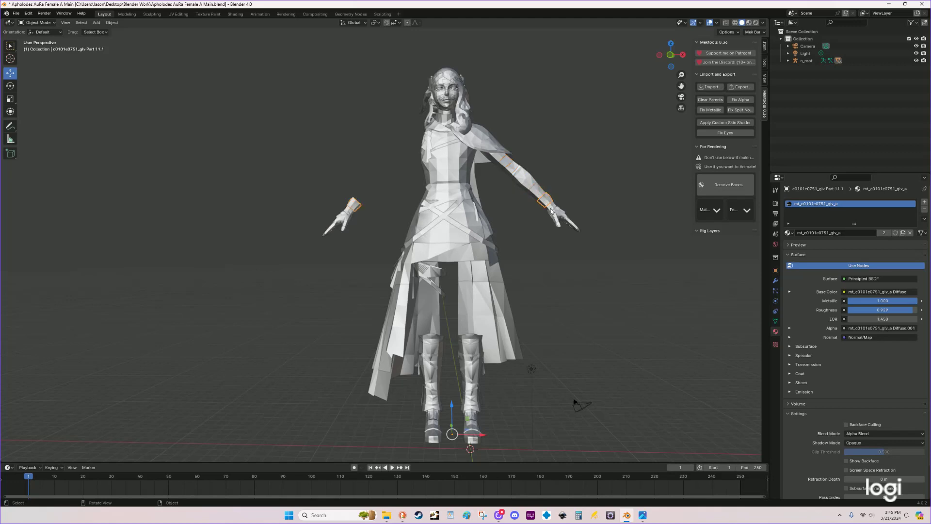
click(537, 194)
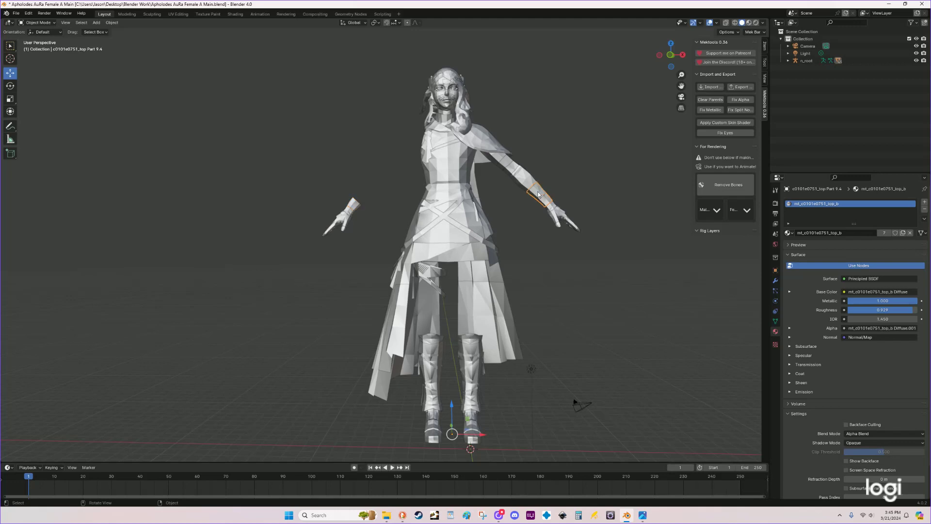
click(551, 208)
click(548, 198)
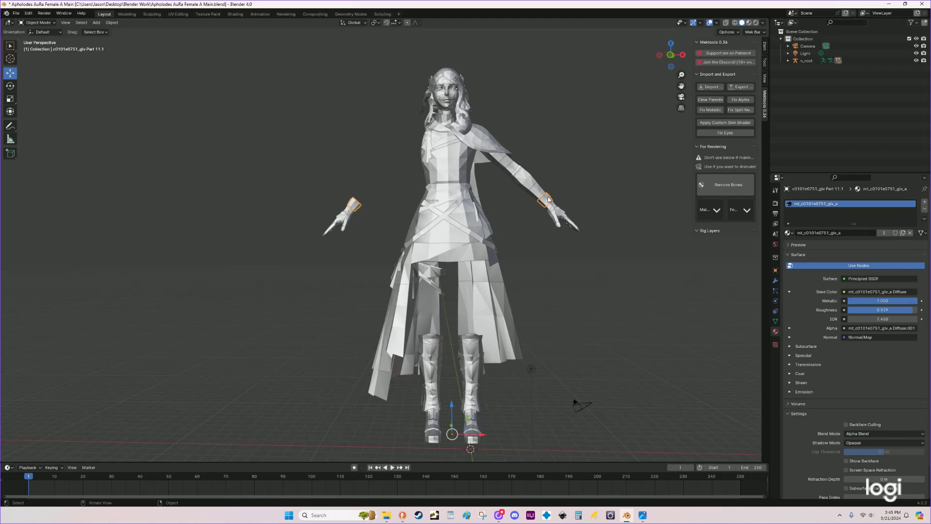
click(539, 193)
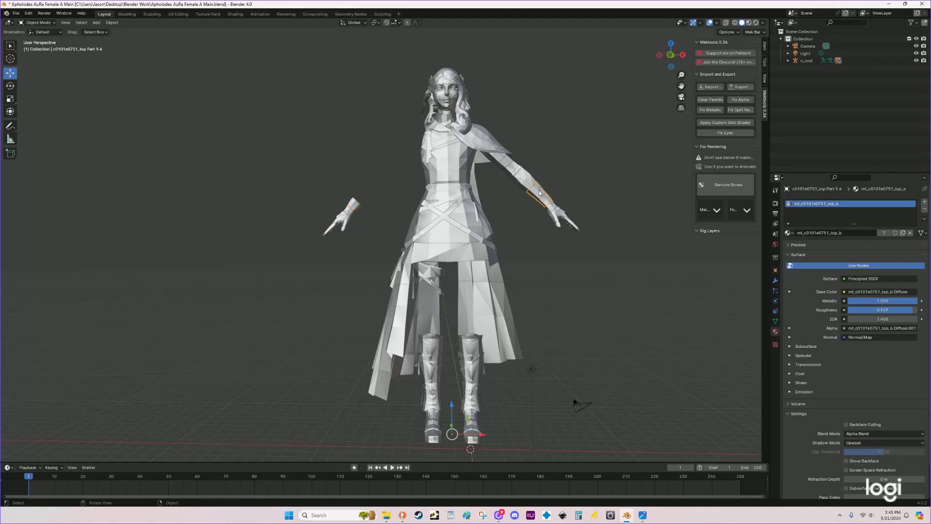
Step: Add the upper-arm band and shoulder piece Part 9.0 to the selection and enter Edit Mode
shift+click(517, 176)
shift+click(499, 160)
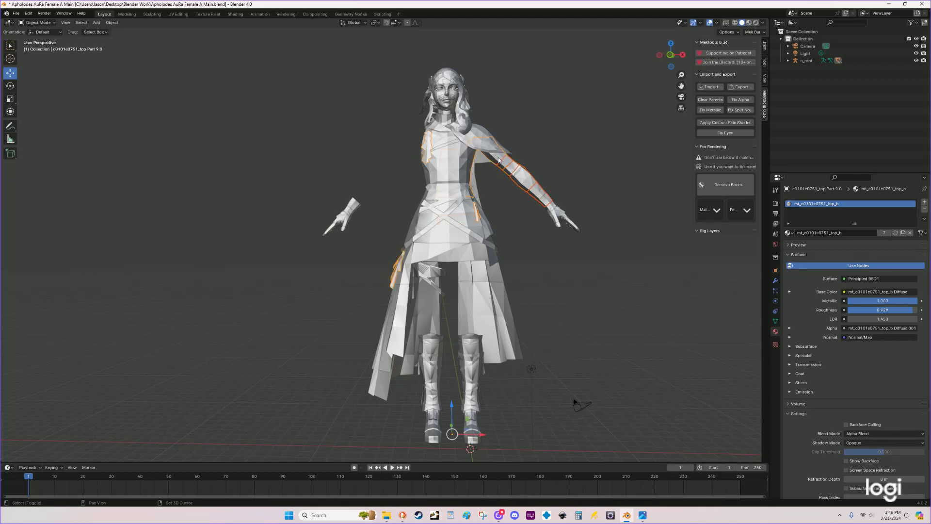
ctrl+click(527, 177)
click(44, 22)
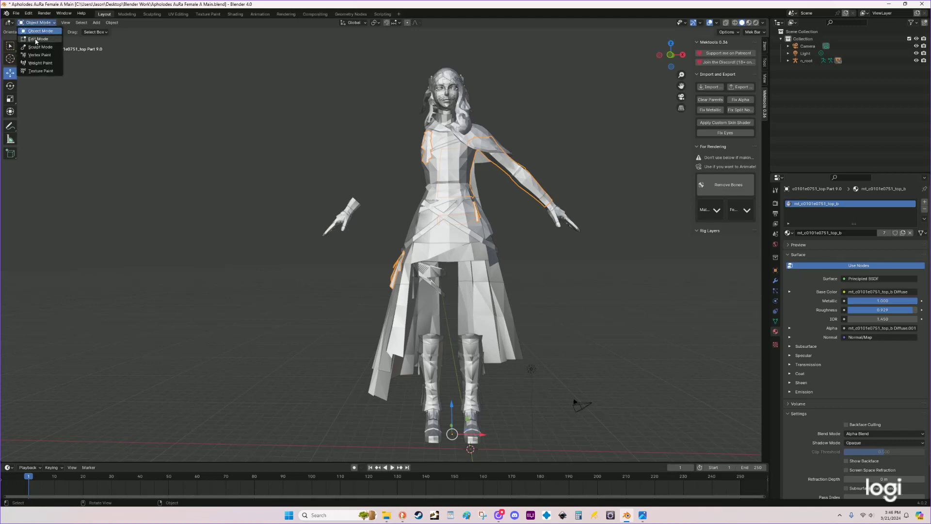
click(38, 39)
click(136, 23)
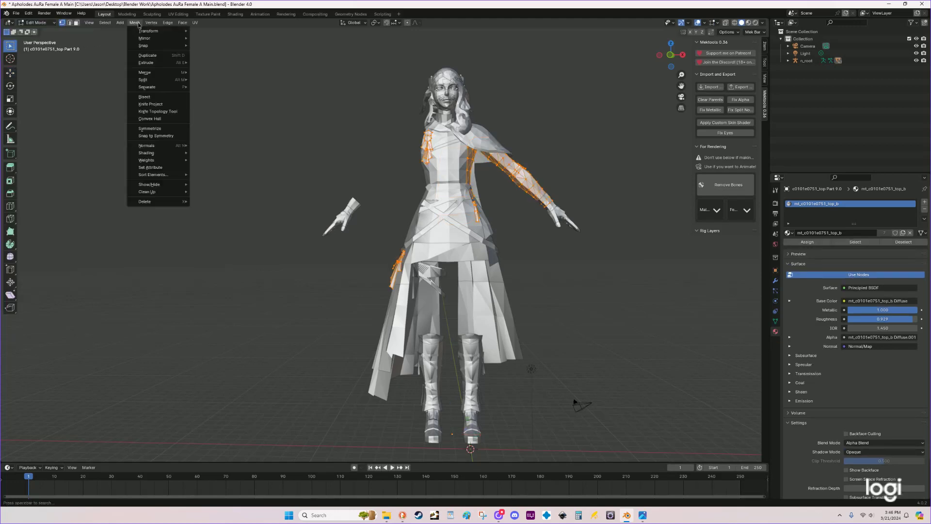
Step: Run Mesh > Clean Up > Merge by Distance (75 vertices removed), then switch back to Object Mode
mouse_move(168, 194)
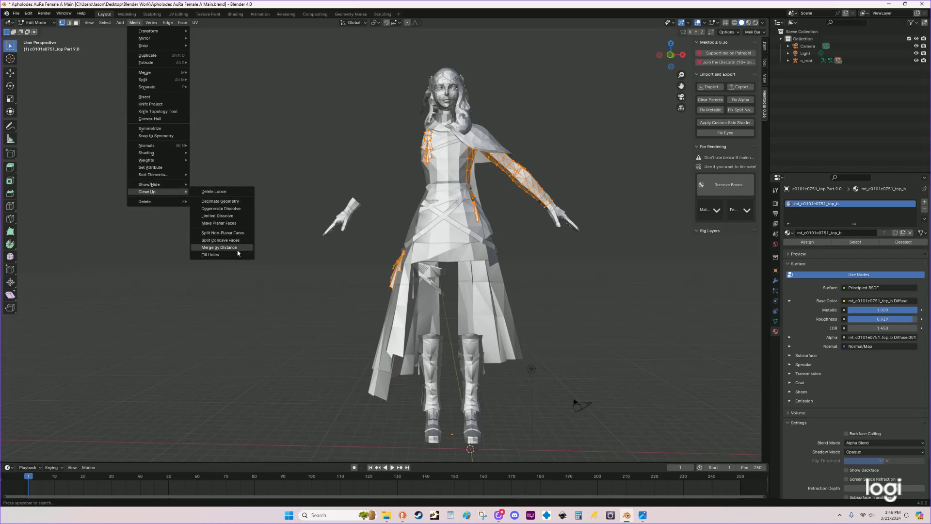
click(219, 247)
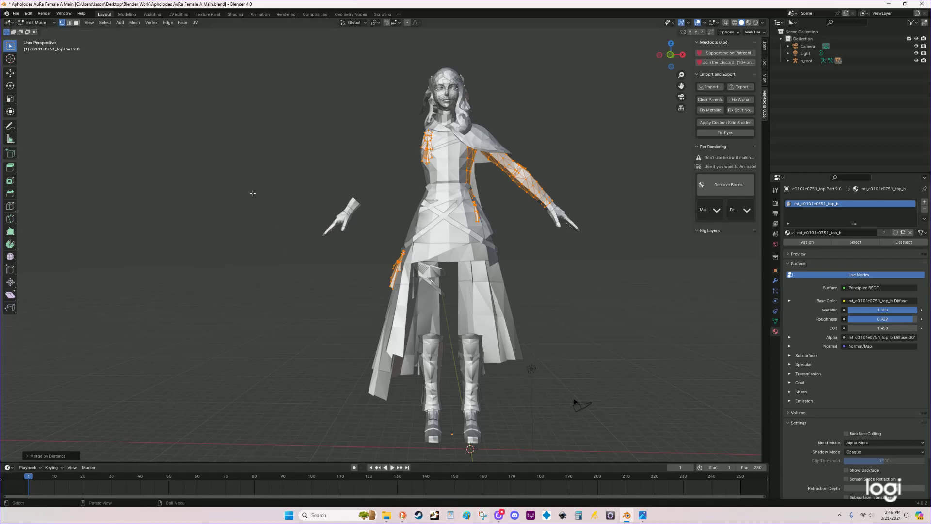
click(35, 22)
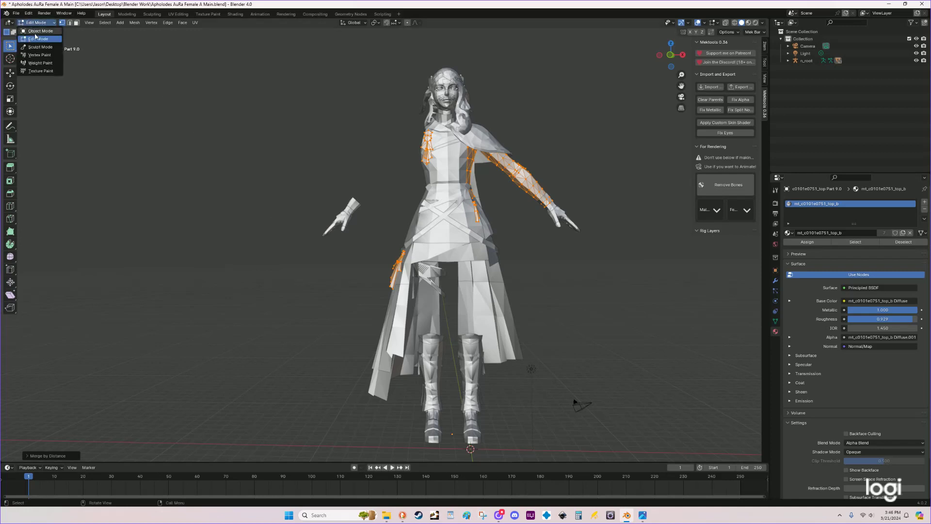
click(36, 35)
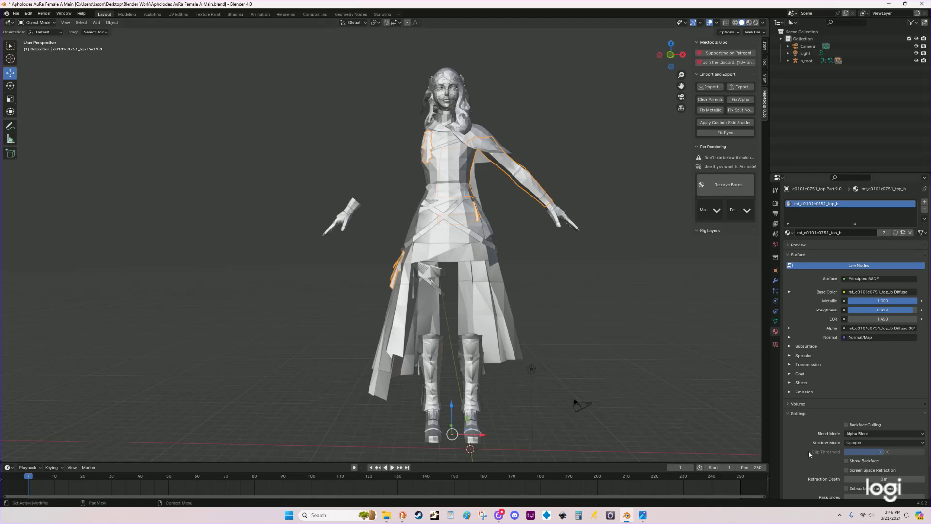
Step: Set mt_c0101e0751_top_b's Blend Mode to Alpha Clip and hide the selected sleeve piece
click(851, 435)
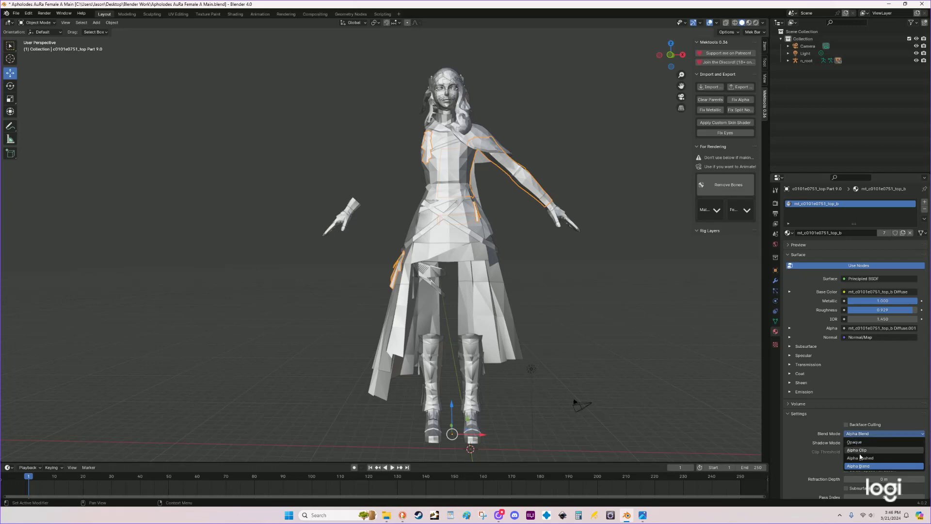
click(860, 452)
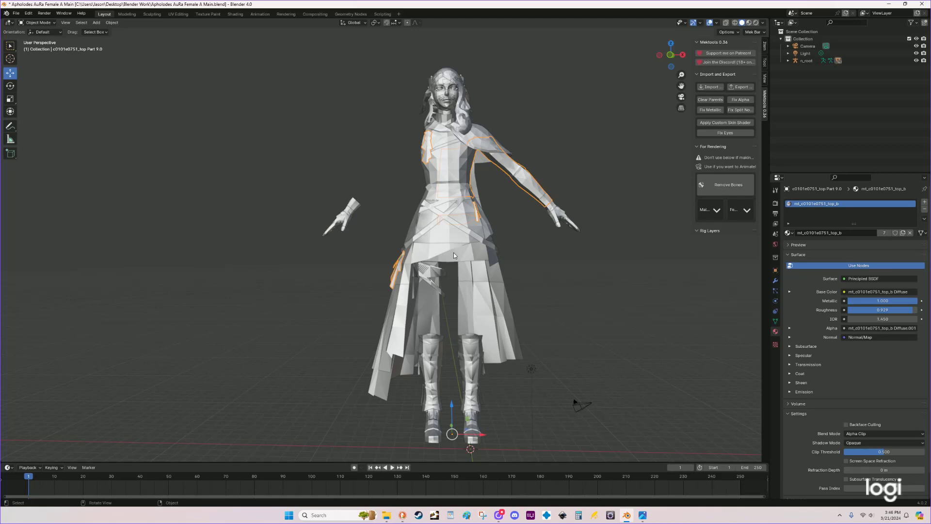
key(h)
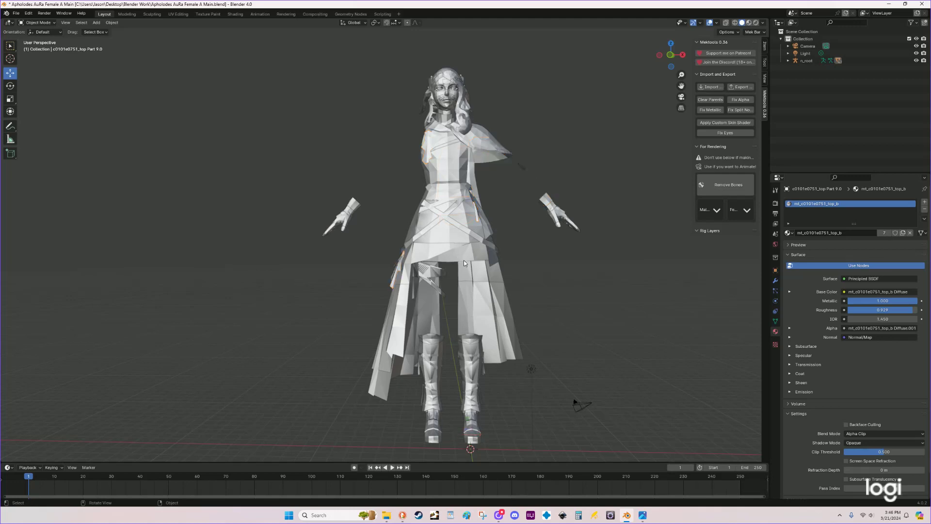
Step: Click shoulder Part 8.3, the cape, gloves, torso and sleeve Part 9.0 to check their materials
click(519, 166)
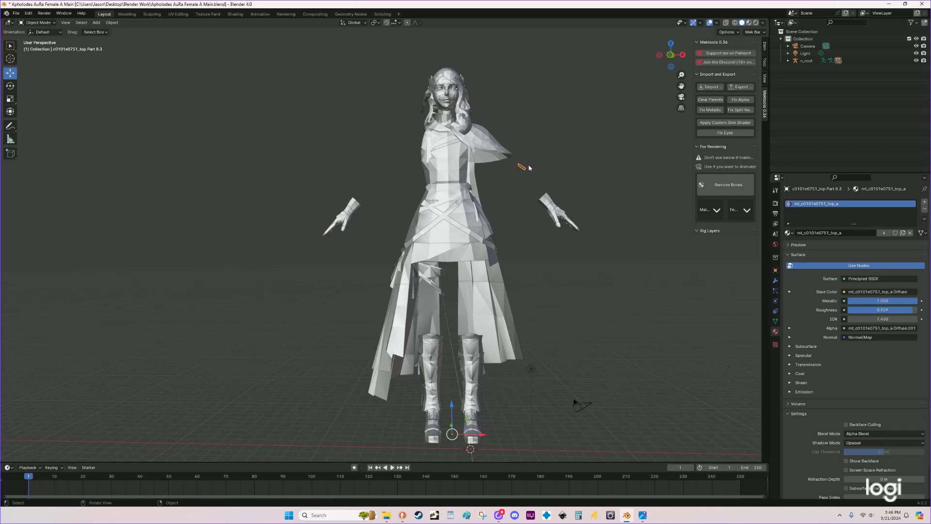
click(497, 157)
click(544, 204)
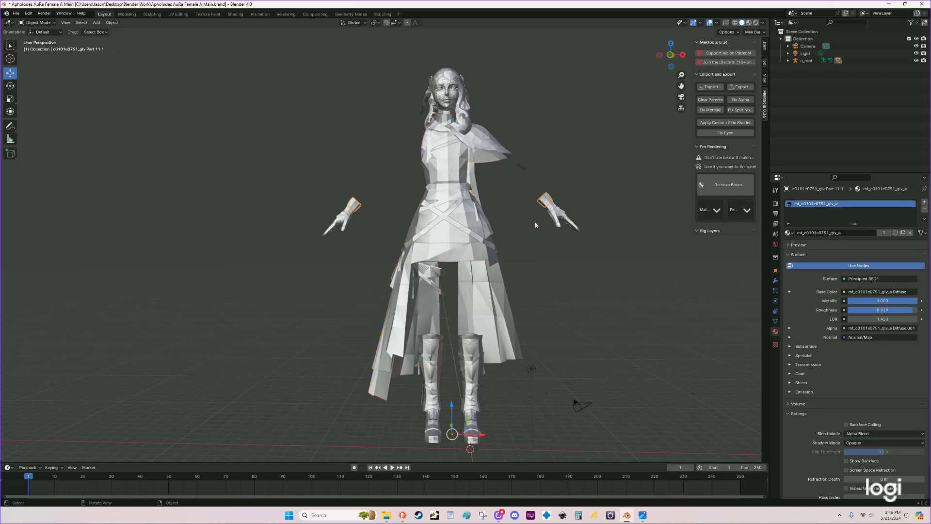
click(475, 194)
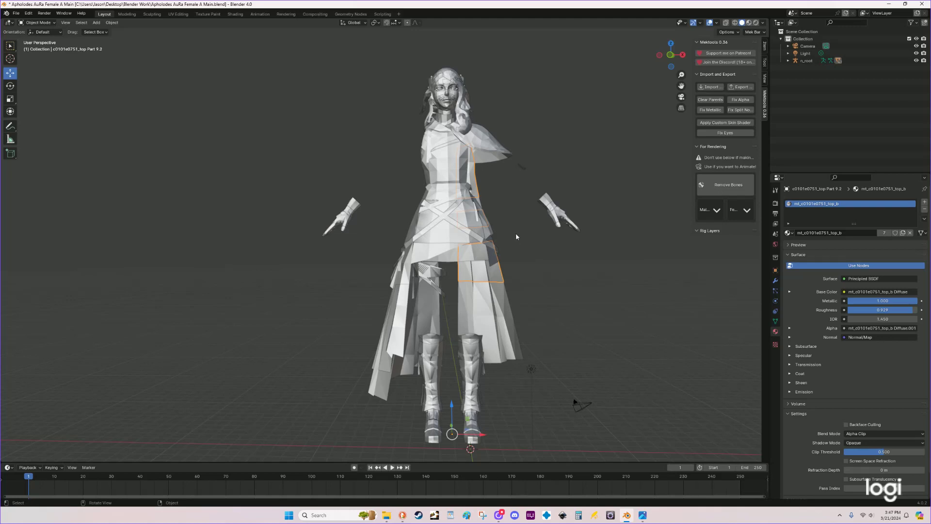
ctrl+click(523, 275)
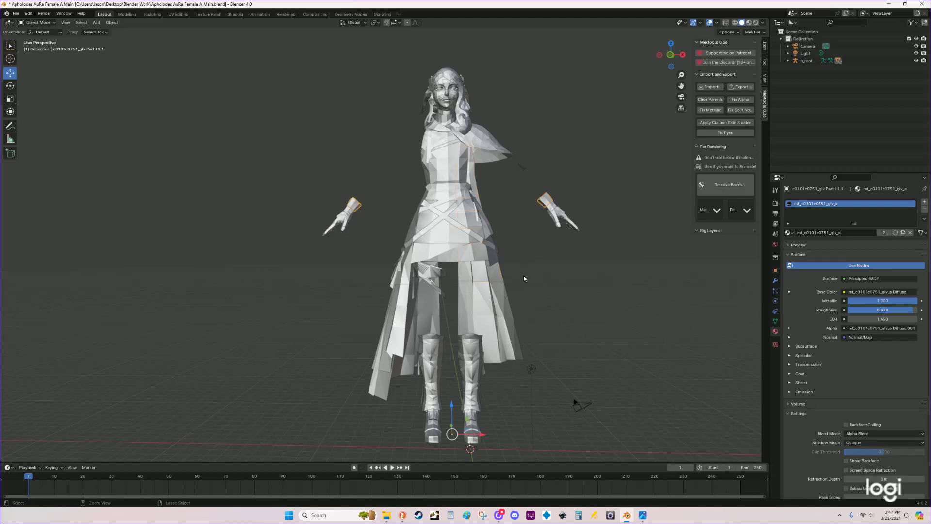
ctrl+click(523, 275)
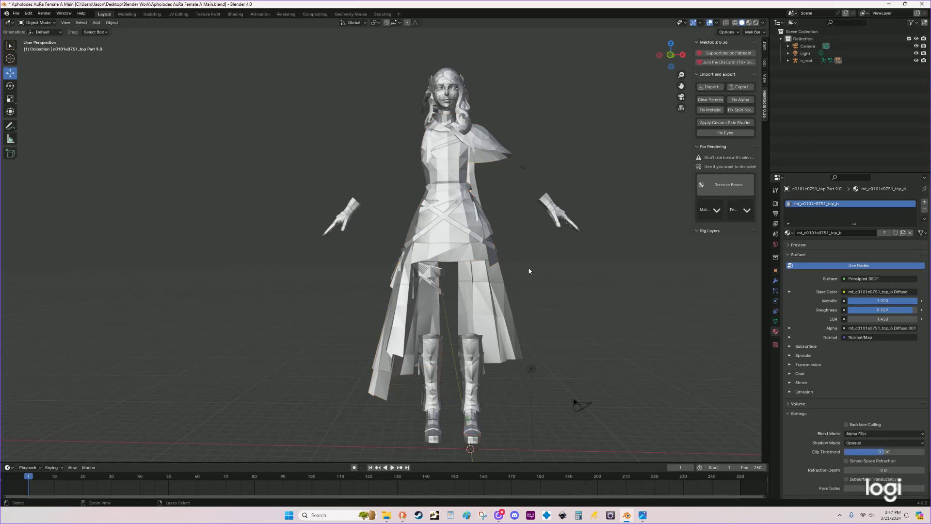
mouse_move(555, 261)
middle_down()
mouse_move(559, 255)
mouse_move(559, 262)
middle_up()
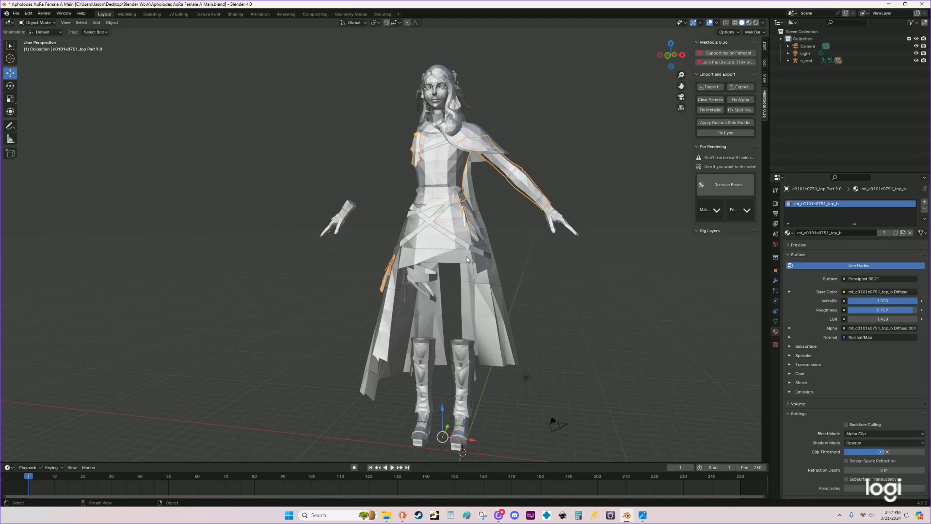
Step: Select coat side panels Parts 9.1, 9.2, 9.3 and the cape Part 9.0, then enter Edit Mode
middle_drag(515, 232, 493, 215)
click(463, 219)
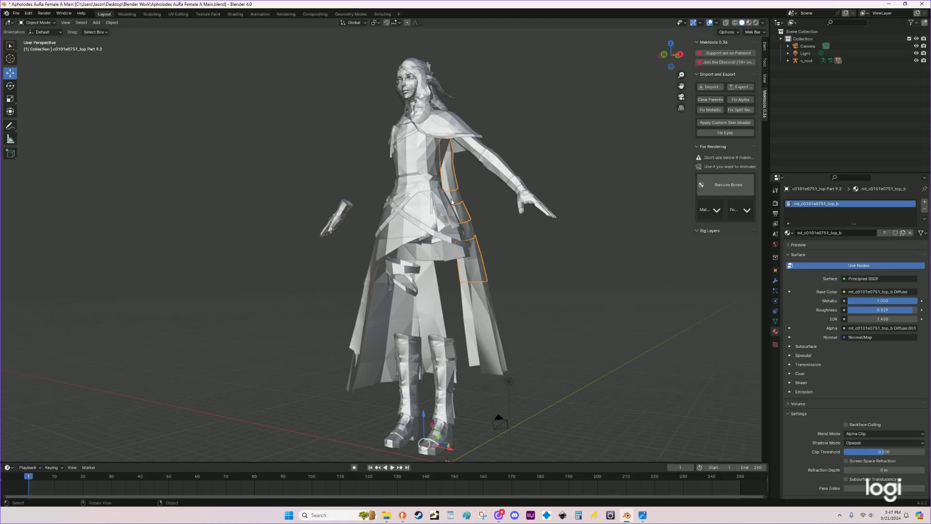
click(459, 200)
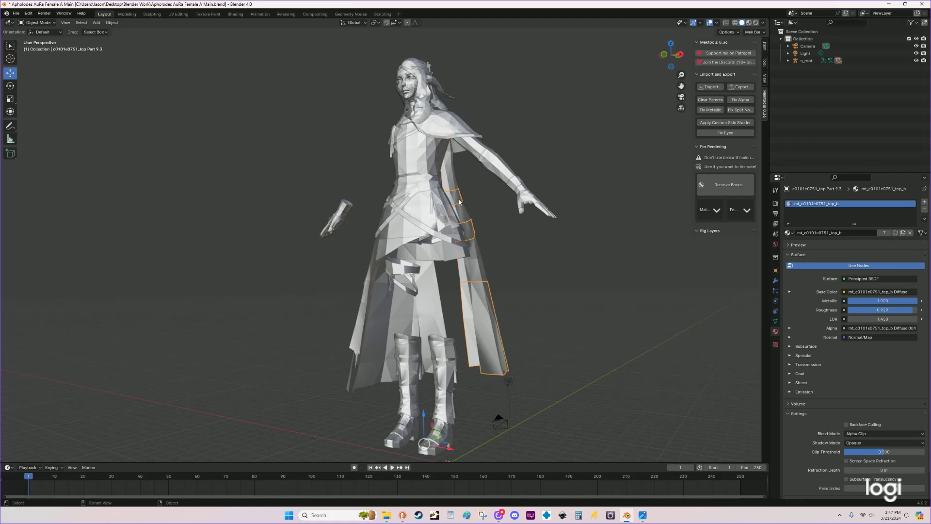
key(ctrl)
shift+click(456, 218)
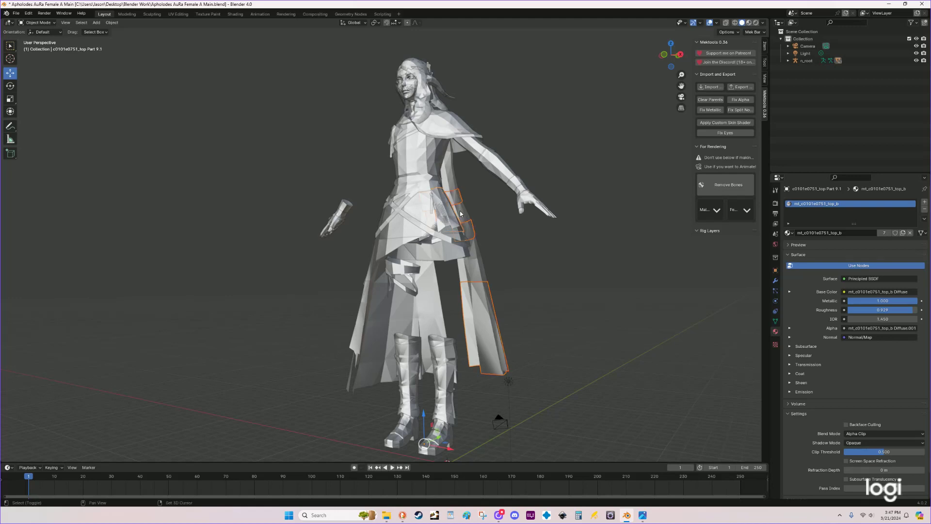
click(453, 219)
click(454, 219)
shift+click(461, 211)
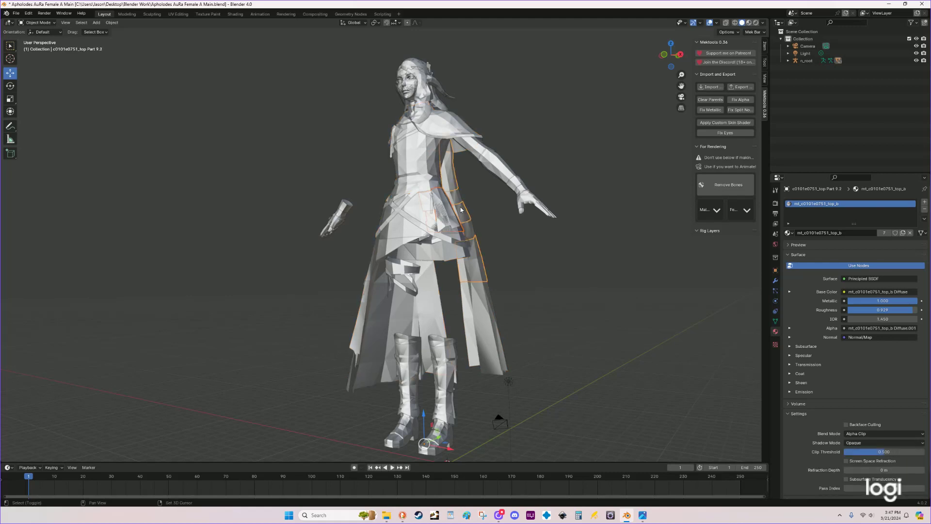
shift+click(458, 197)
shift+click(490, 161)
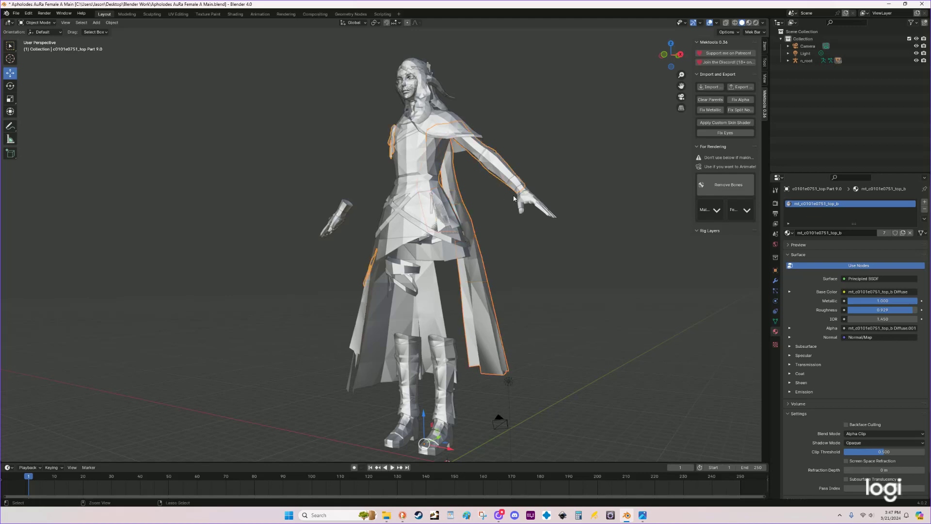
click(39, 22)
click(43, 41)
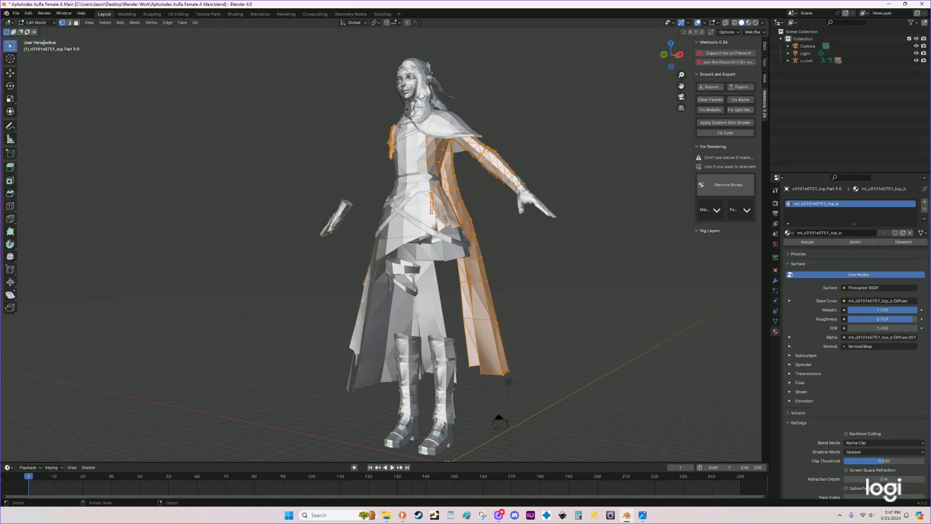
Step: Run Mesh > Clean Up > Merge by Distance to drop 131 duplicate vertices, then switch to Object Mode
click(134, 22)
mouse_move(175, 191)
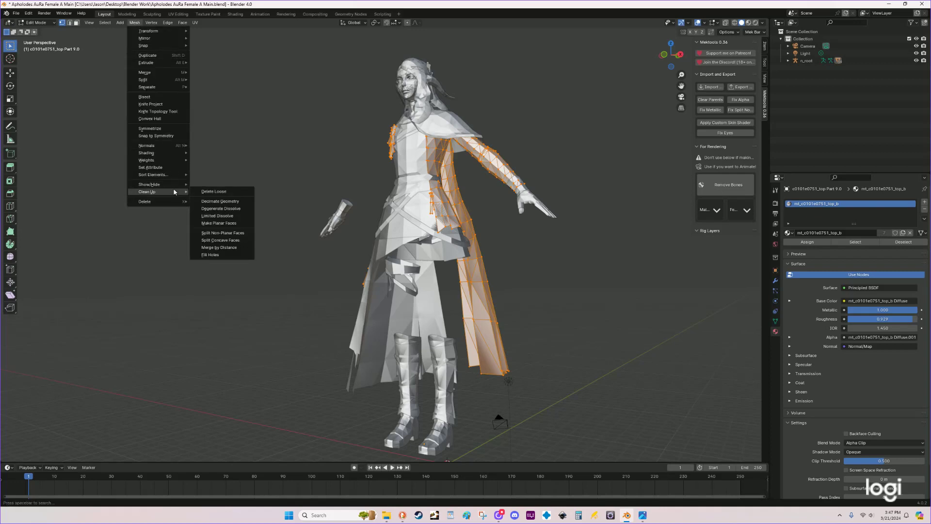
click(224, 248)
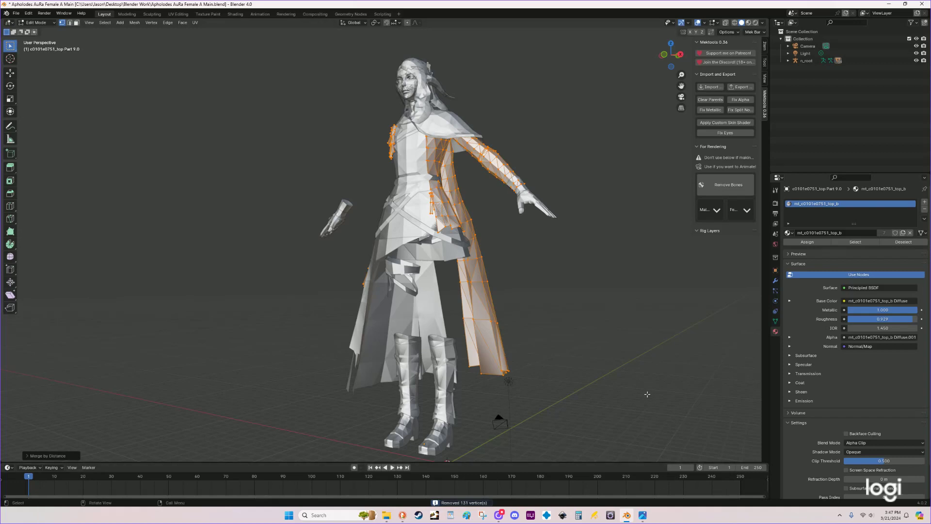
click(39, 23)
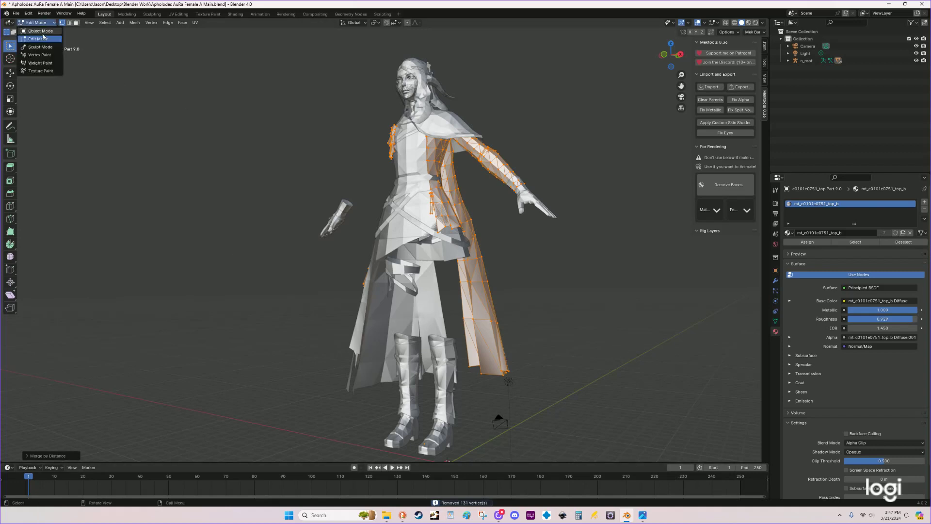
click(41, 31)
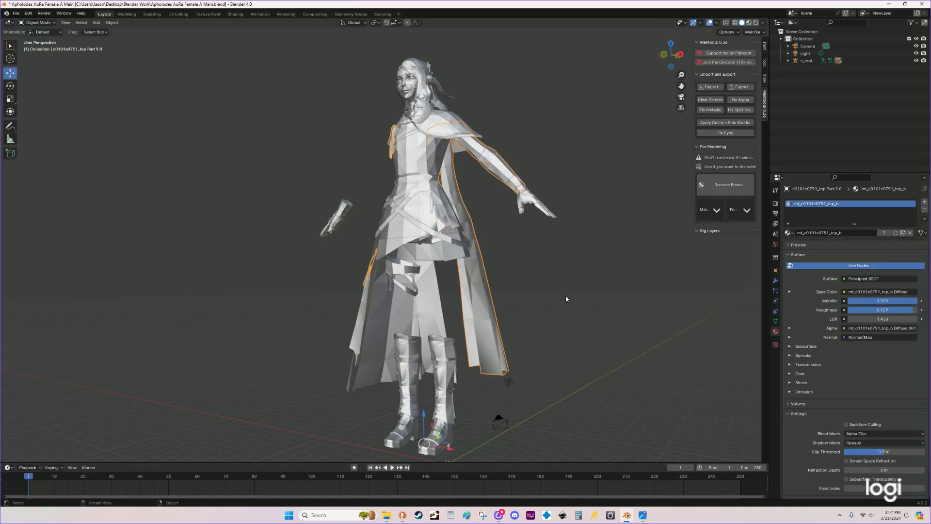
Step: Hide the merged sleeve and cape pieces and locate the coat Part 8.0 and small Part 8.3
key(h)
middle_drag(549, 286, 753, 284)
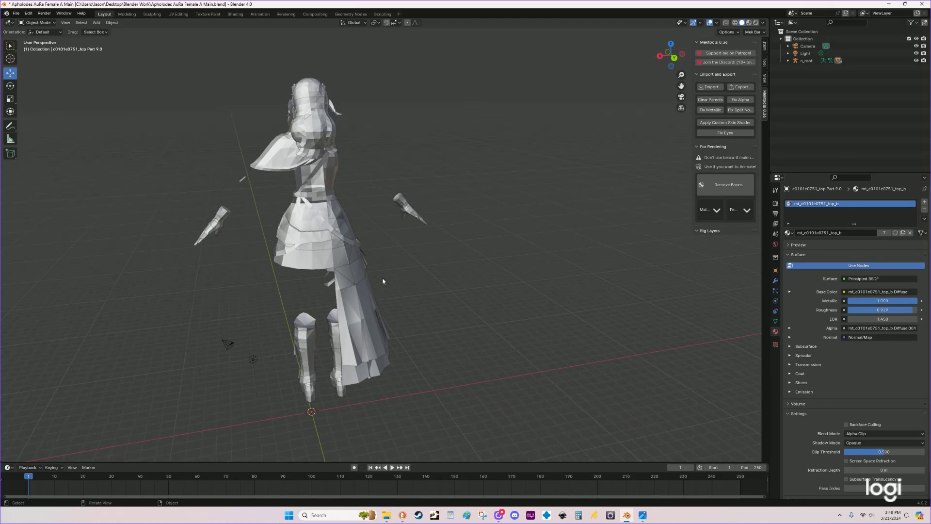
click(299, 224)
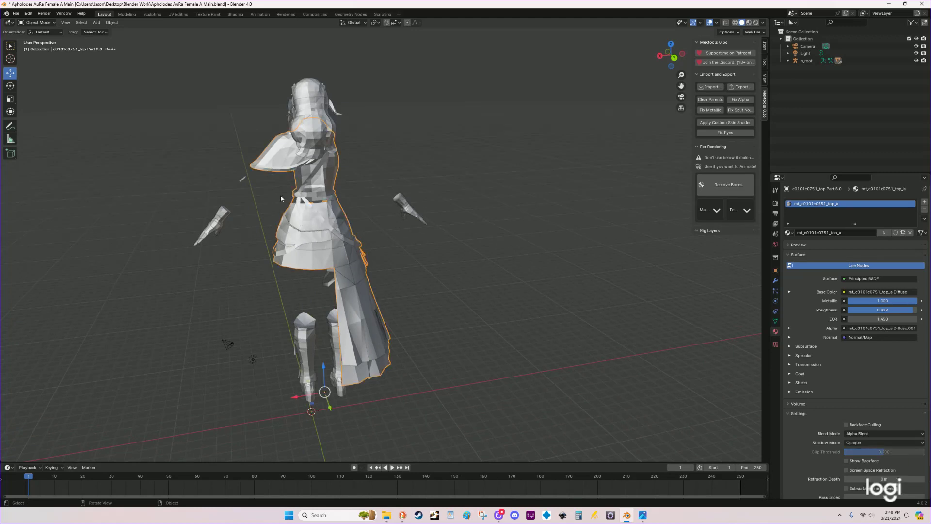
click(241, 180)
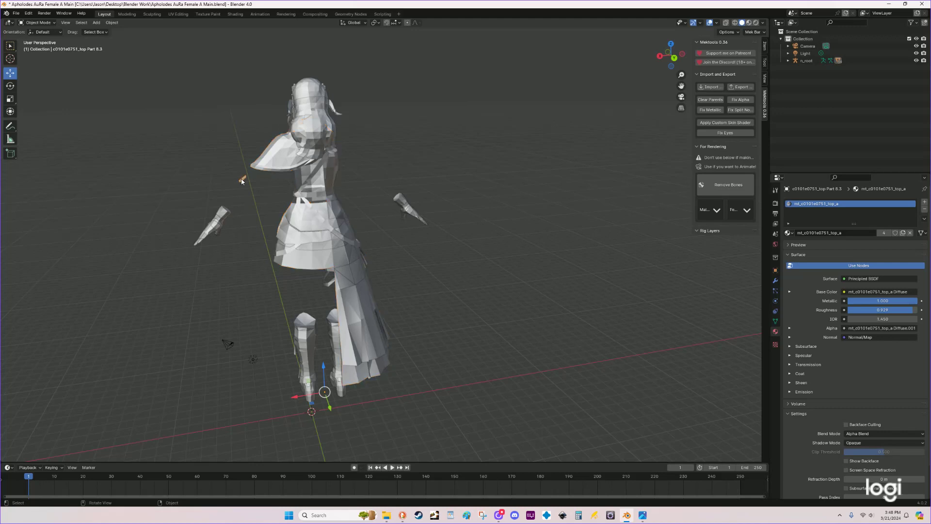
Step: Join the small loose Part 8.3 into the coat Part 8.0 with Ctrl+J
middle_drag(339, 226, 479, 268)
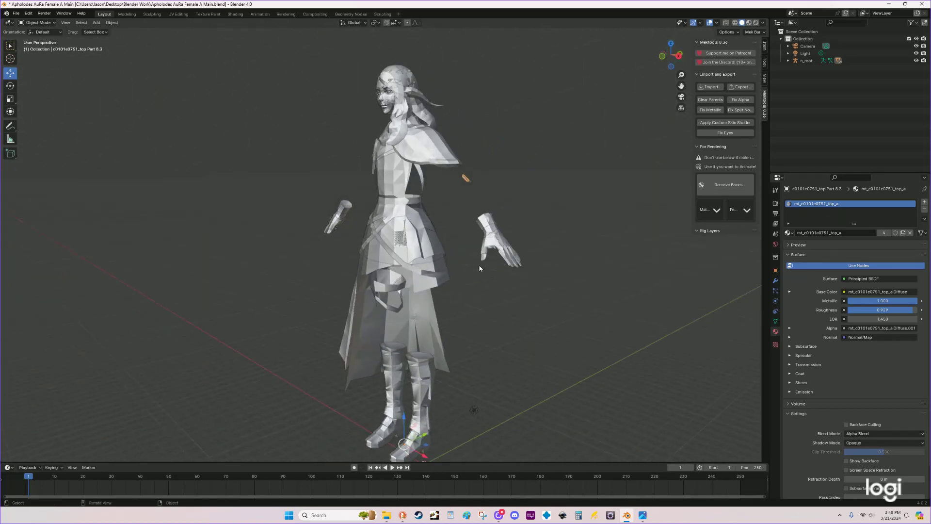
click(436, 269)
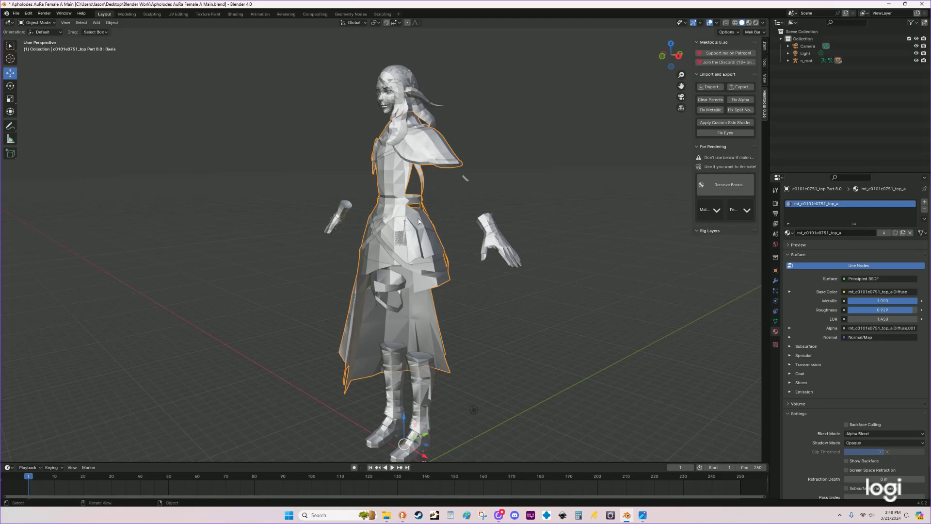
key(shift)
shift+click(466, 179)
key(ctrl)
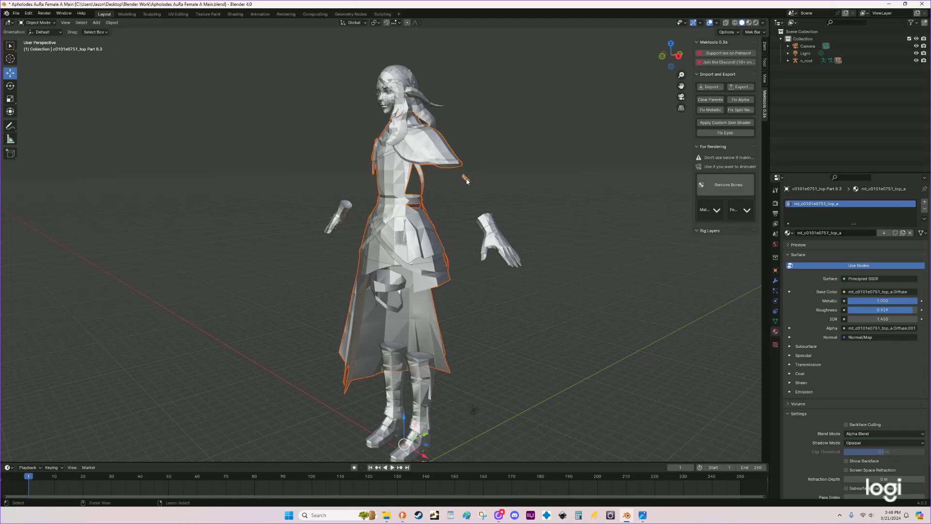
key(ctrl+j)
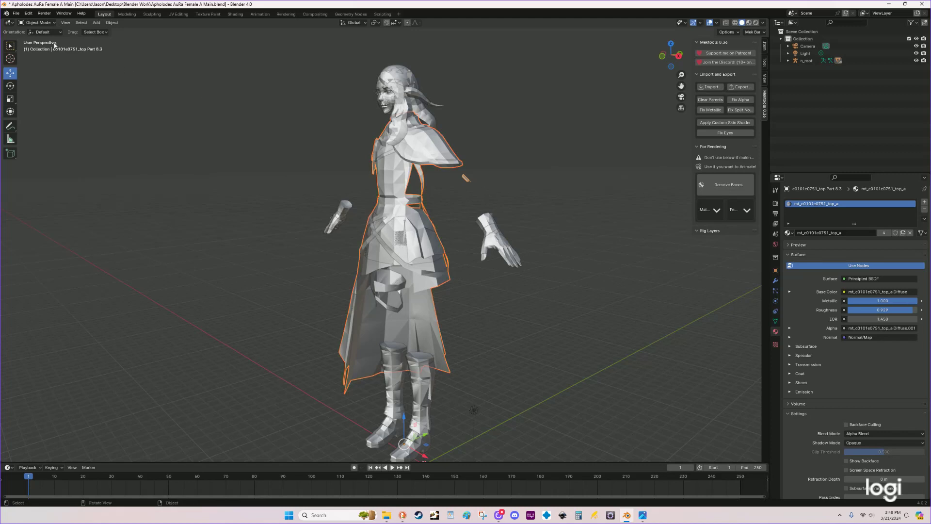
click(46, 24)
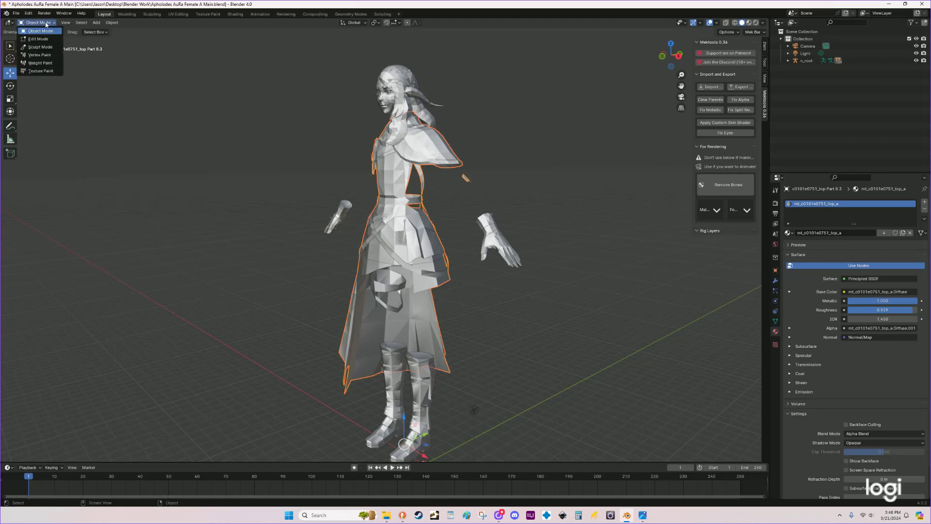
Step: Merge by Distance on the joined coat in Edit Mode, removing 542 duplicates, then return to Object Mode
click(46, 38)
click(134, 22)
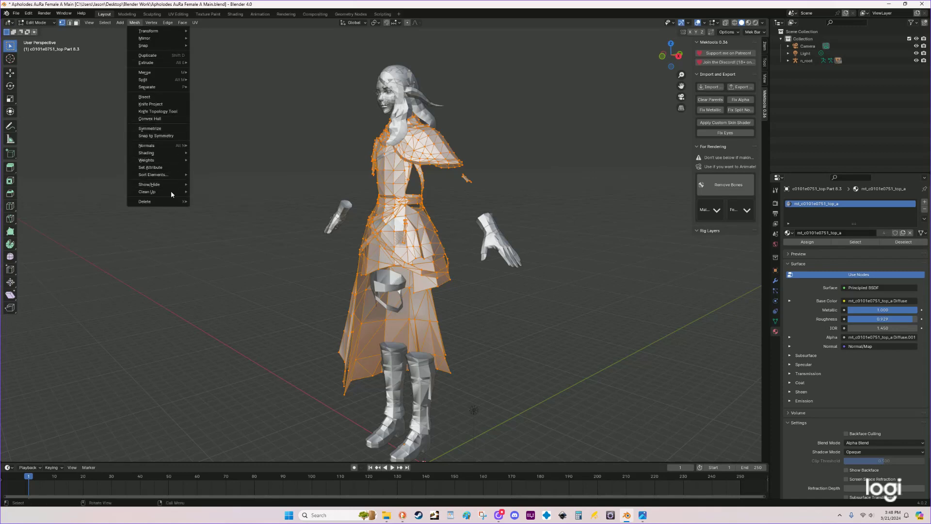
mouse_move(171, 192)
click(235, 248)
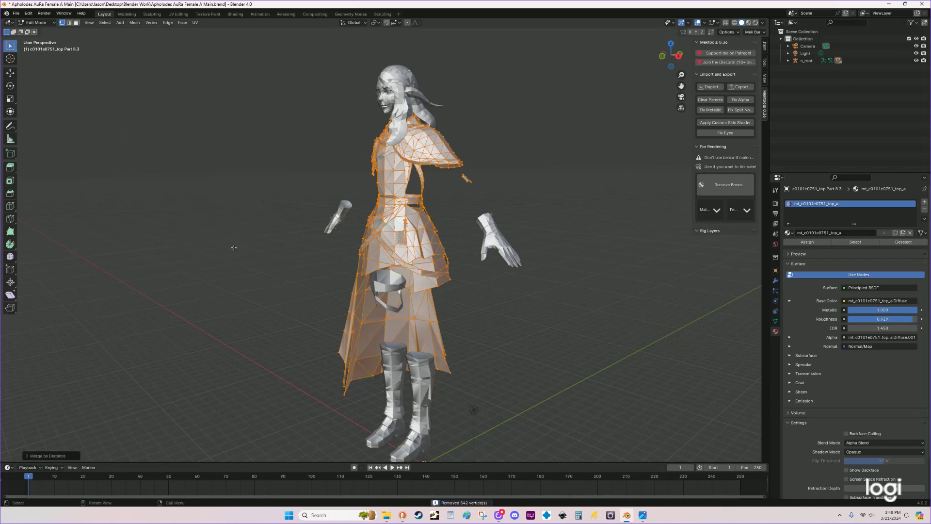
click(37, 22)
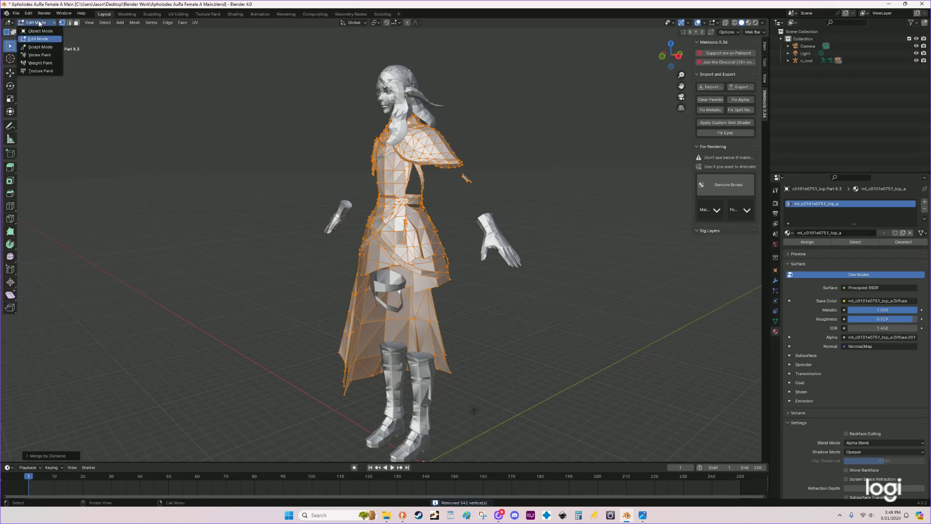
click(39, 31)
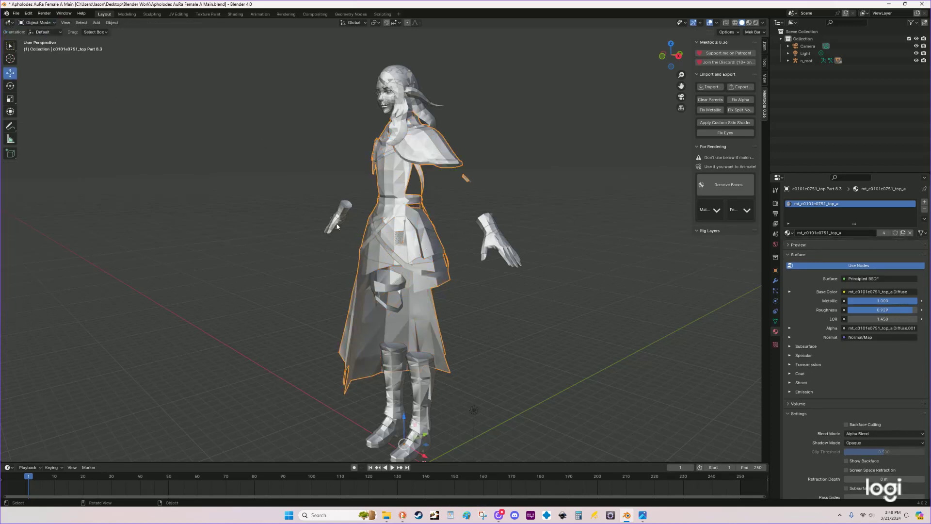
Step: Hide the coat mesh and inspect the pieces beneath, selecting stick Part 8.2 and skirt Part 8.1
key(h)
middle_drag(404, 172, 479, 167)
click(468, 160)
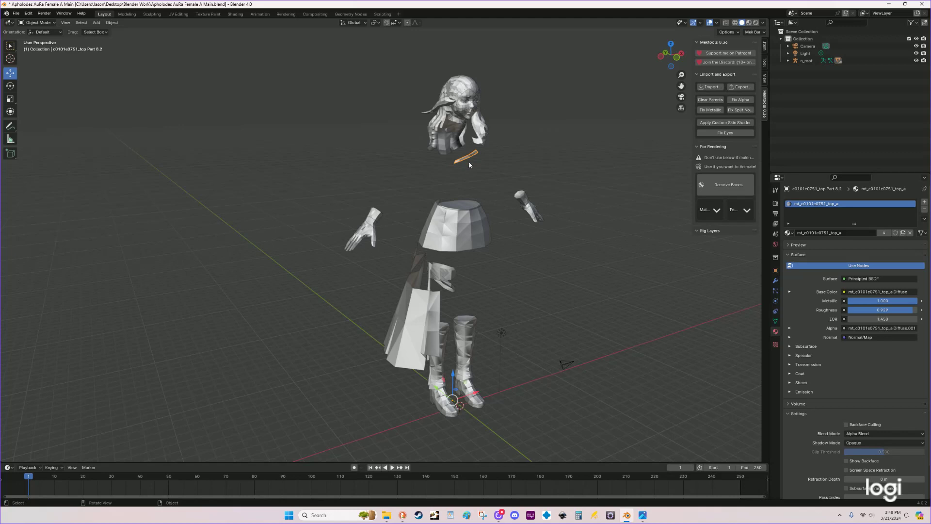
click(475, 226)
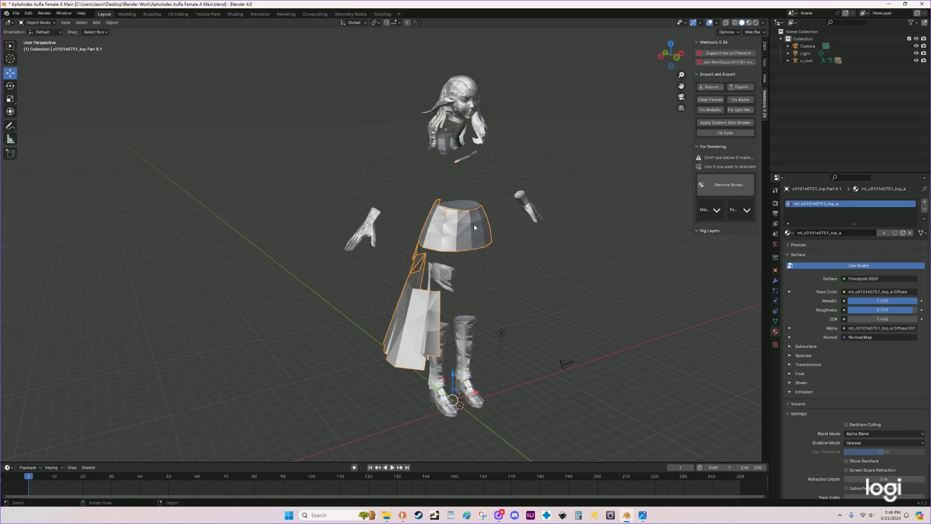
click(472, 155)
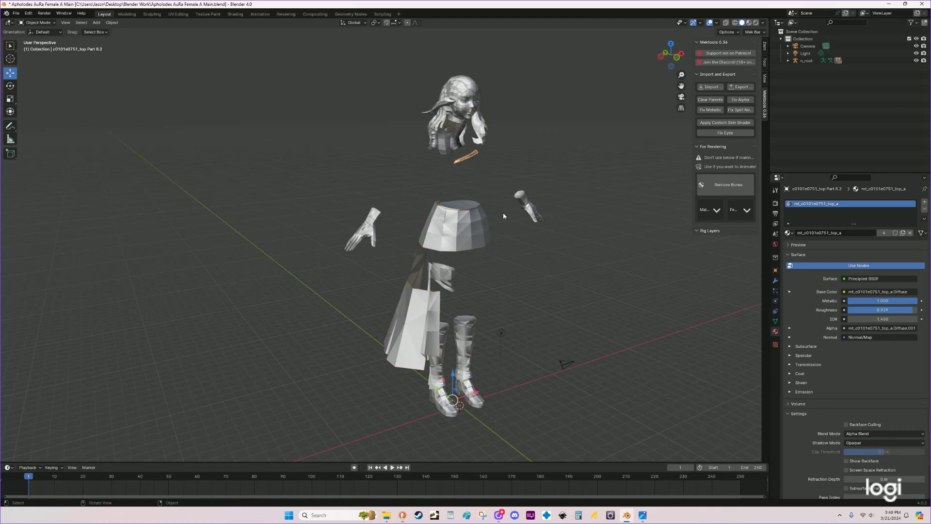
key(ctrl)
key(ctrl+z)
key(ctrl+shift+z)
Step: Toggle the coat's visibility with undo/redo, then select coat Part 8.3 and lower-body piece dwn Part 12.0
key(ctrl+z)
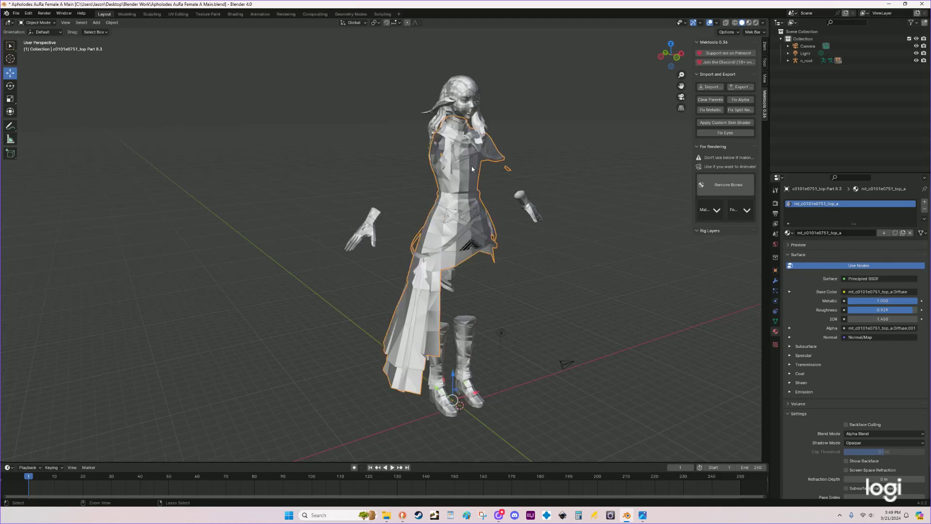
key(ctrl+shift+z)
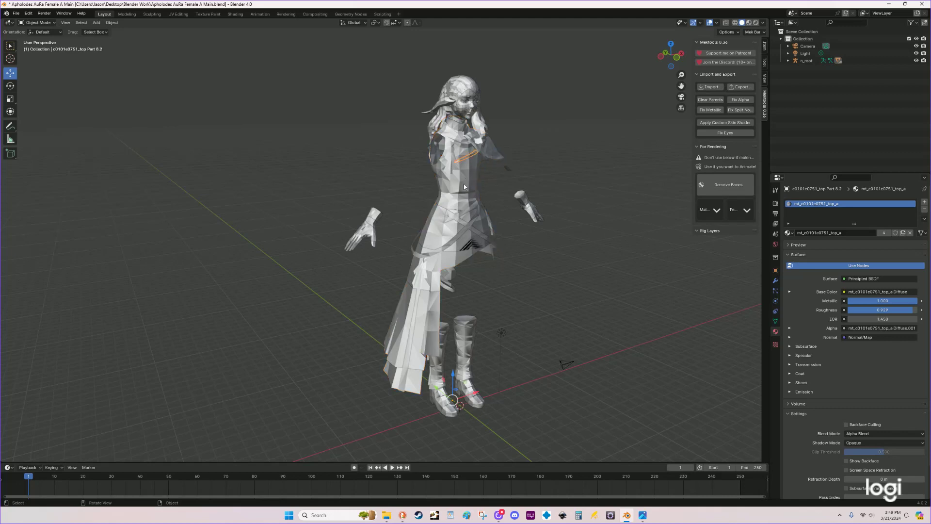
click(461, 224)
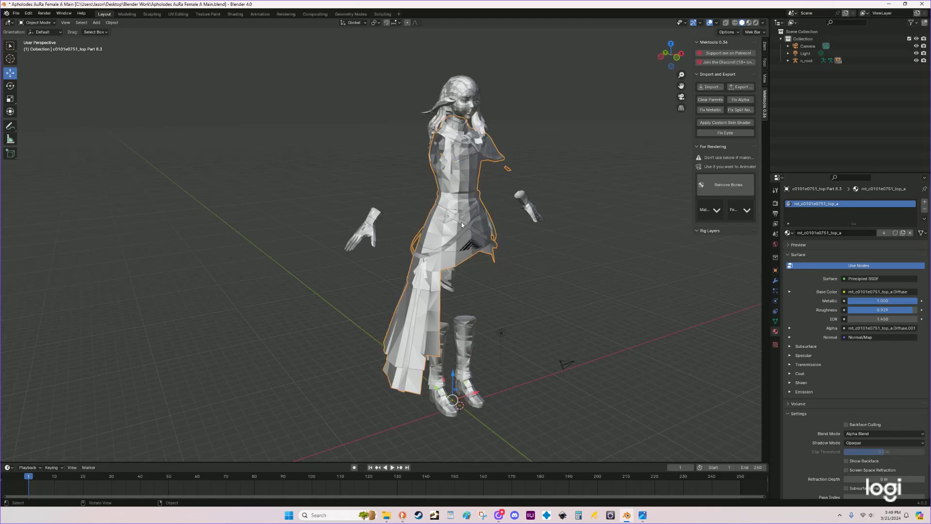
middle_drag(592, 285, 460, 230)
click(355, 216)
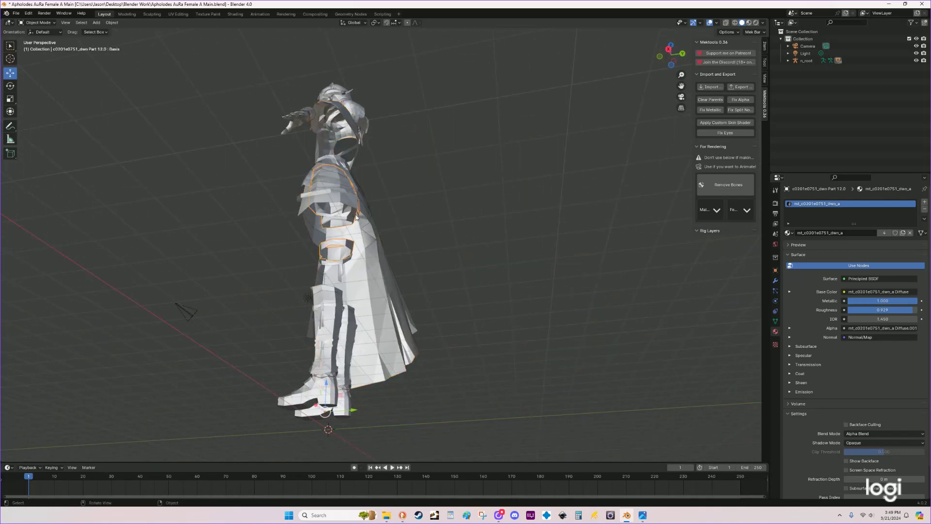
middle_drag(383, 210, 449, 250)
click(449, 254)
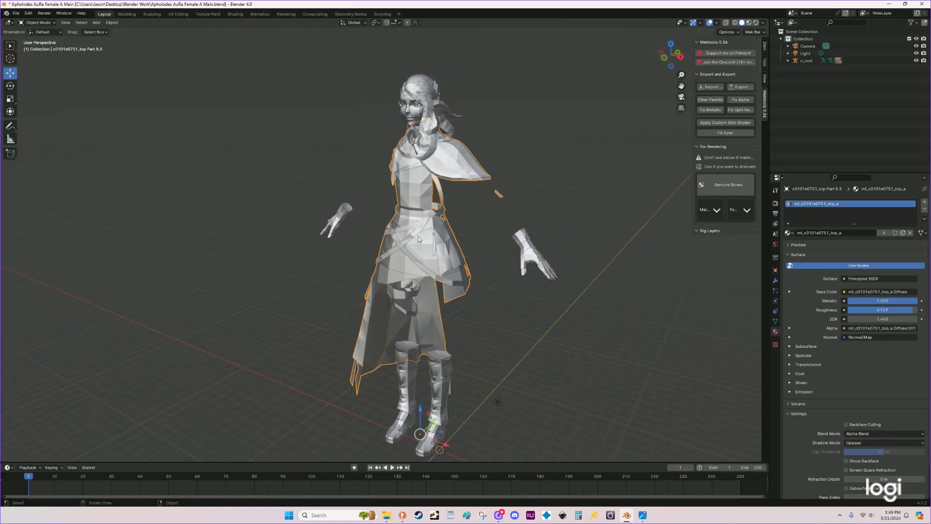
middle_drag(413, 190, 426, 214)
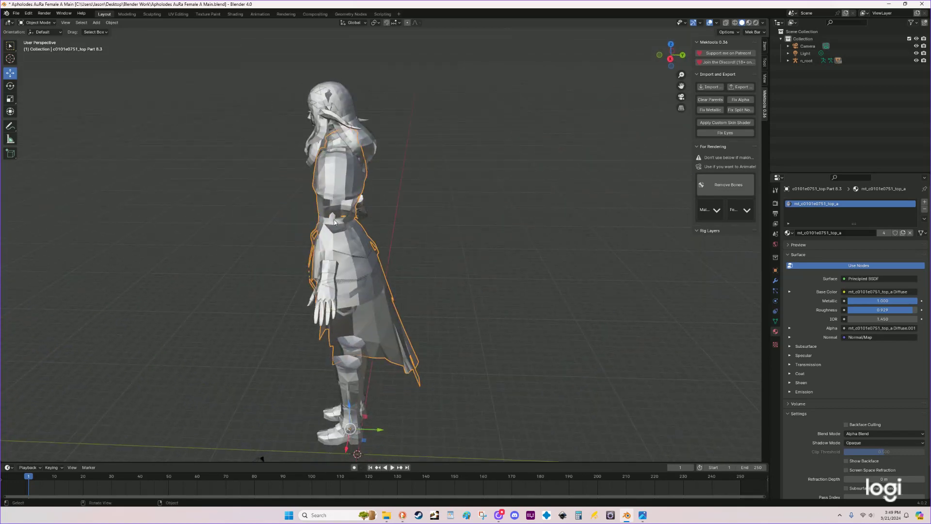
middle_drag(416, 203, 524, 205)
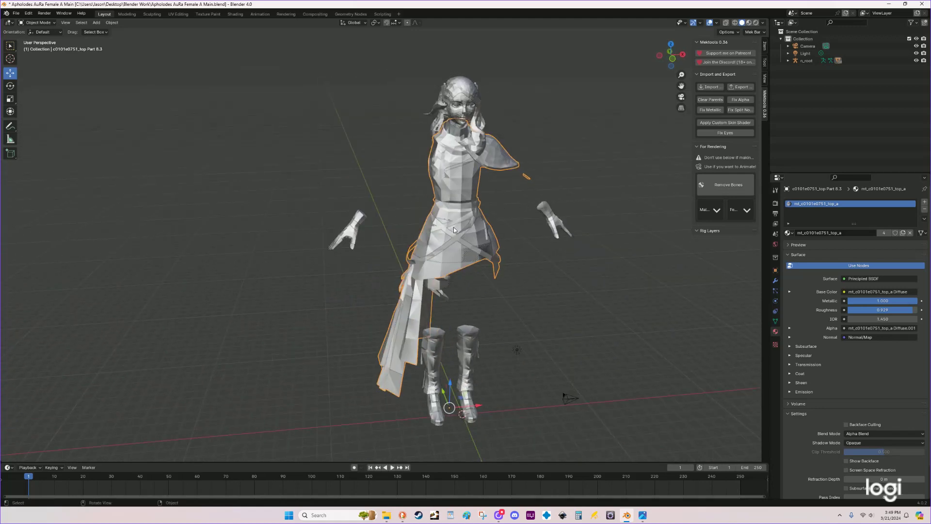
key(h)
click(438, 223)
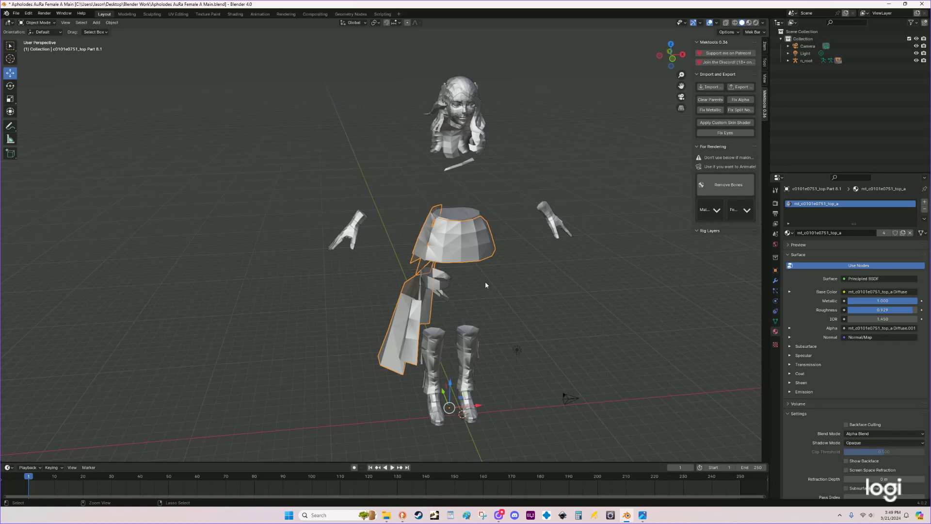
ctrl+click(500, 230)
key(ctrl+z)
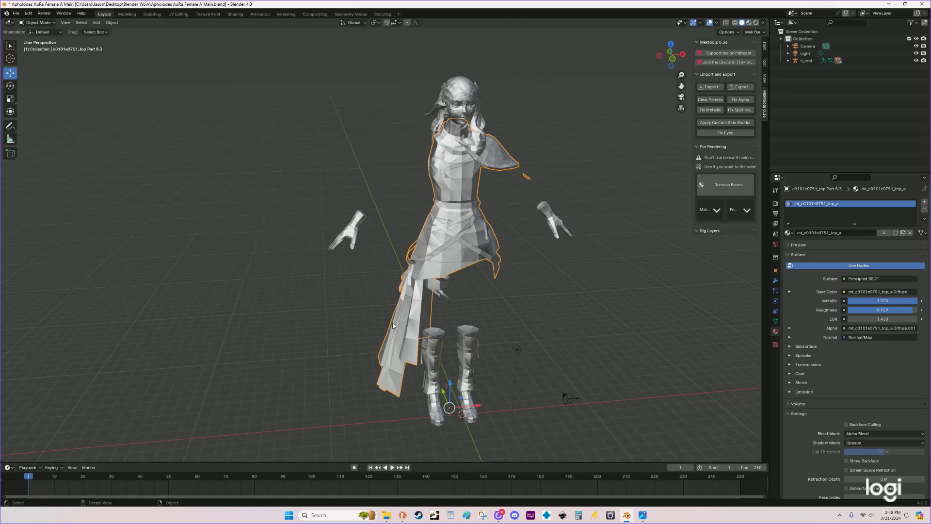
middle_drag(554, 307, 379, 309)
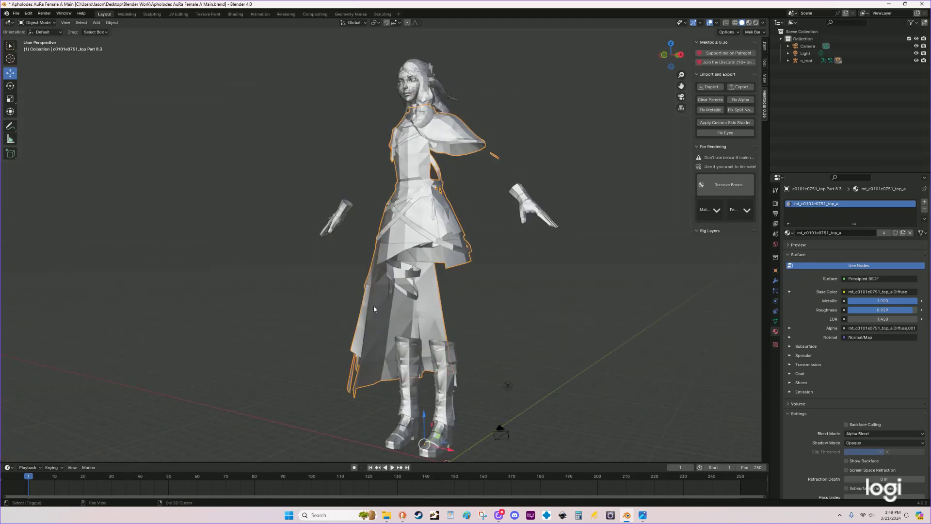
key(alt+a)
click(357, 365)
middle_drag(359, 368, 503, 337)
middle_drag(428, 327, 480, 272)
Step: Orbit around the coat and select the dress top piece Part 8.2 on its own
scroll(397, 311, up, 5)
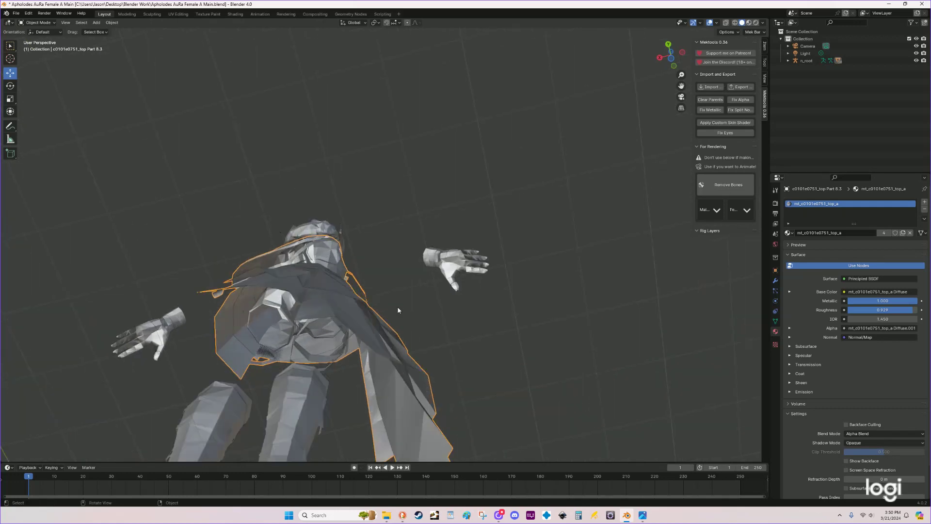
click(318, 283)
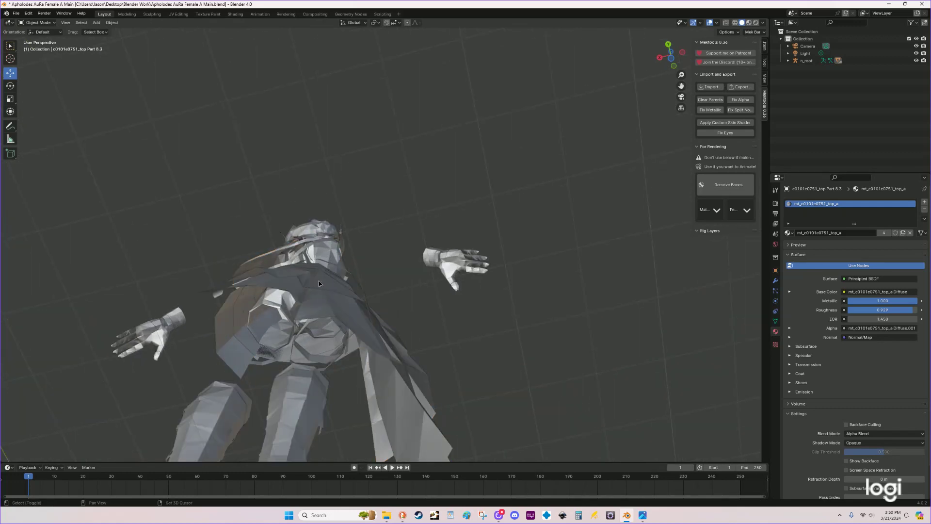
middle_drag(372, 280, 434, 284)
click(420, 288)
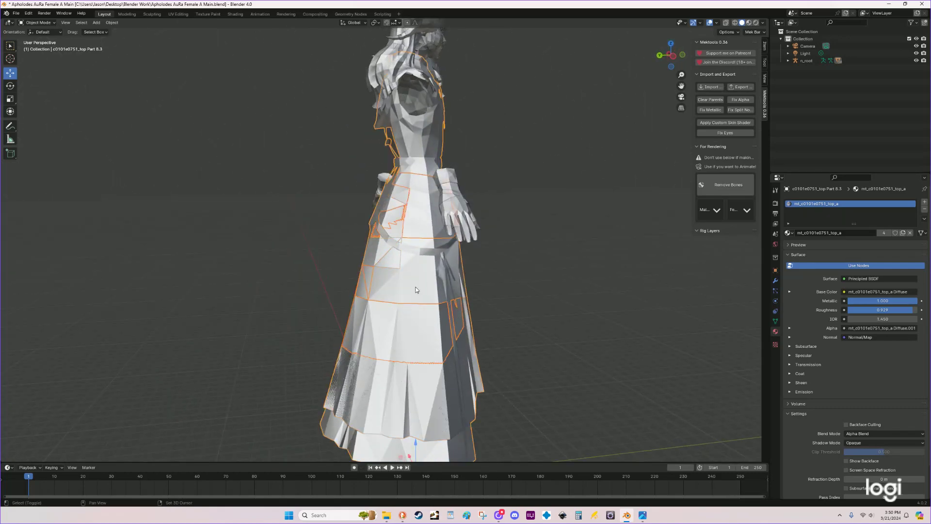
middle_drag(429, 273, 534, 92)
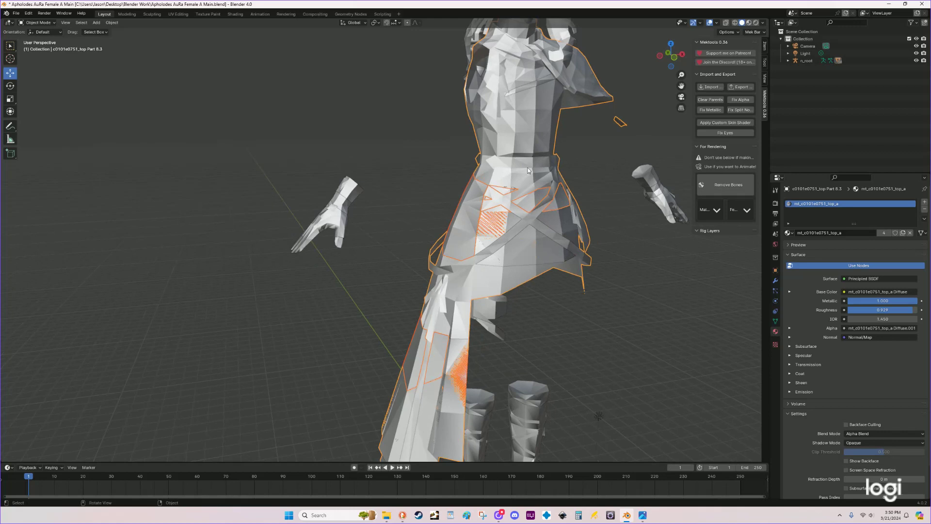
click(533, 84)
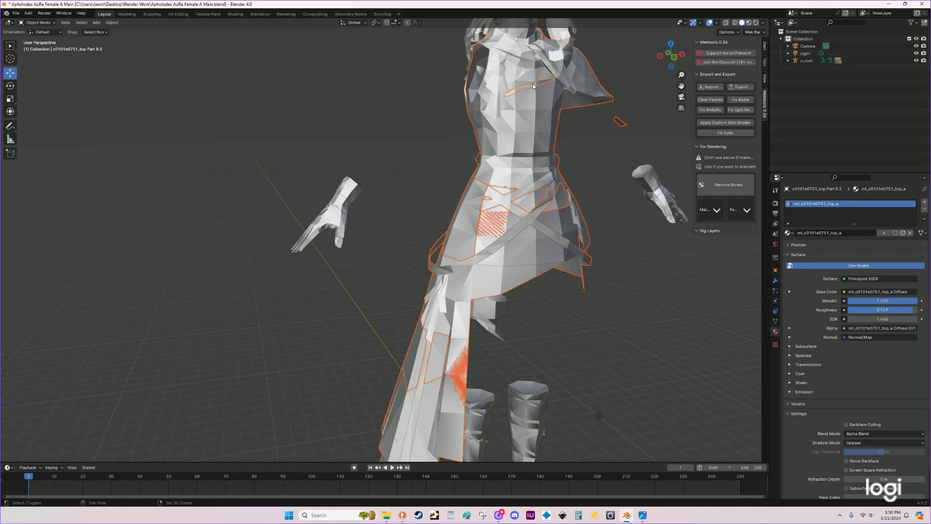
ctrl+click(538, 219)
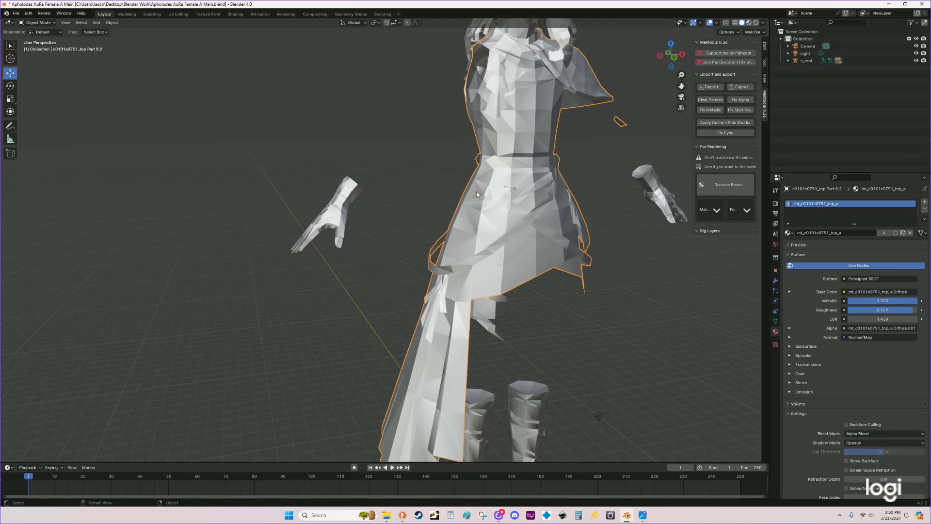
click(38, 22)
Step: In Edit Mode, Merge by Distance on the dress piece to remove 139 vertices, then back to Object Mode
click(43, 39)
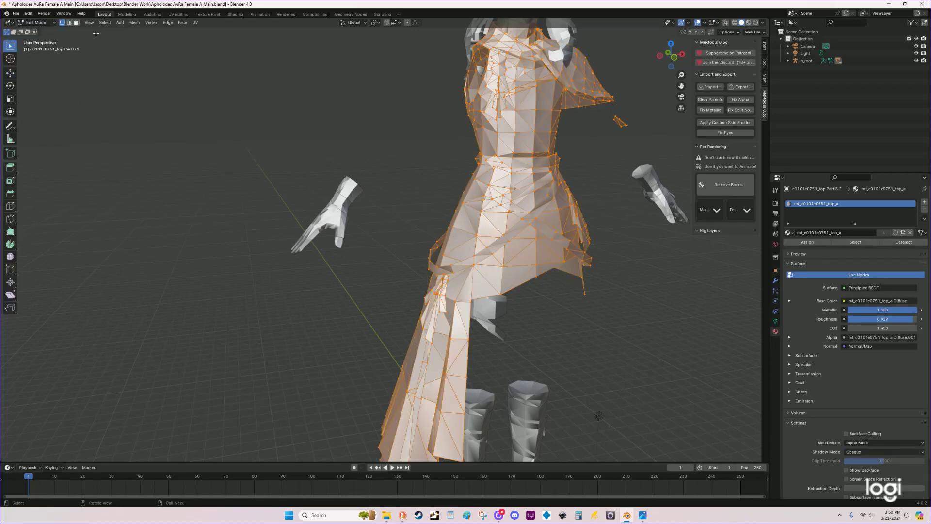
click(134, 23)
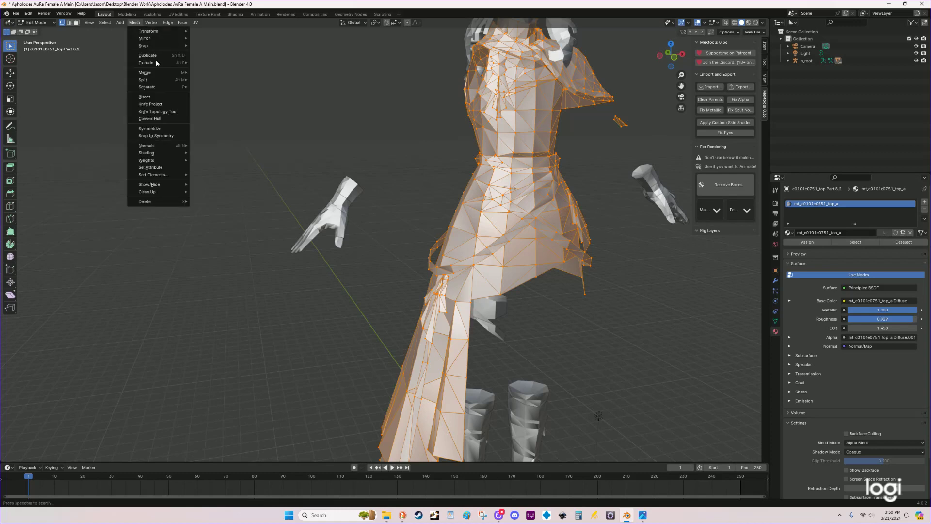
mouse_move(157, 195)
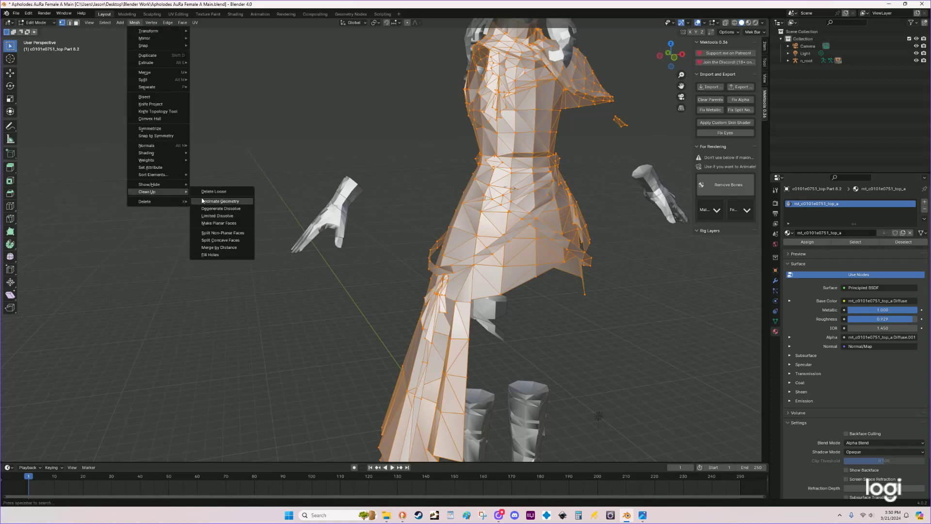
click(233, 249)
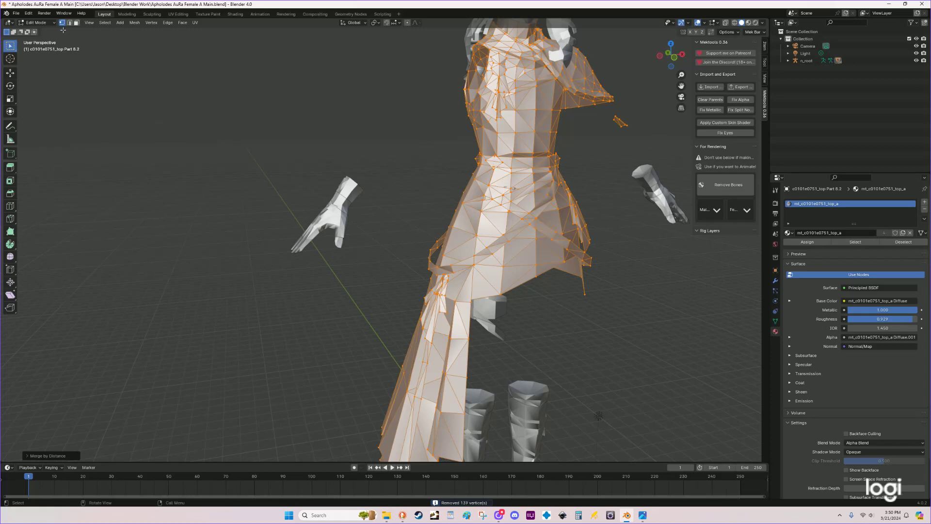
click(36, 23)
click(34, 31)
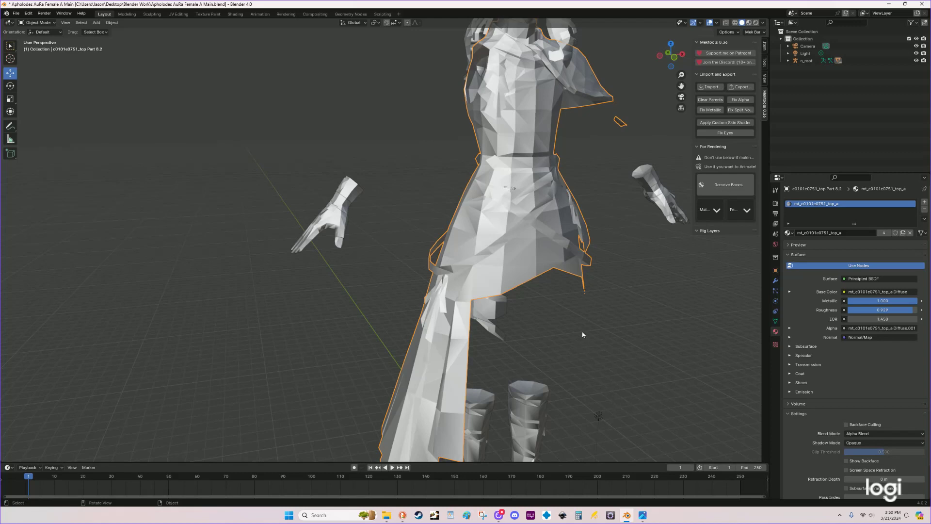
Step: Hide the dress piece, unhide every hidden part with Alt+H, and deselect everything
key(h)
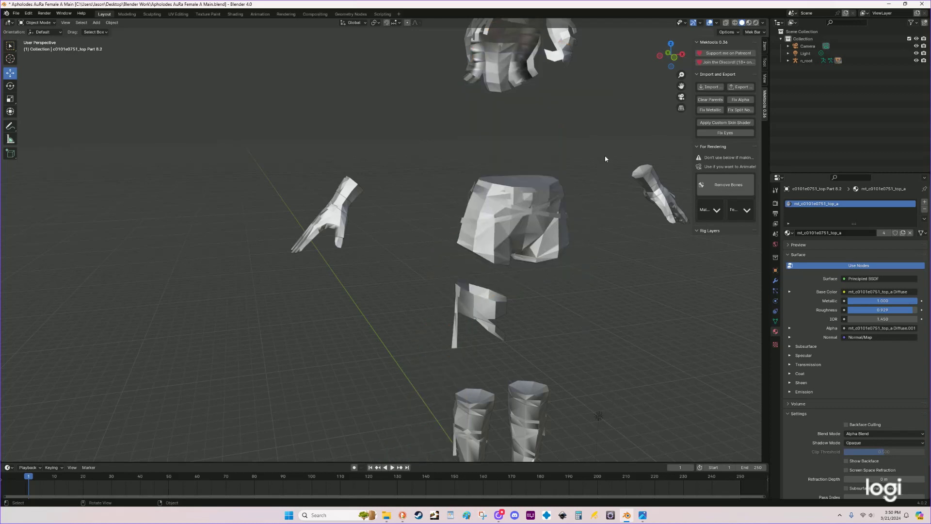
scroll(604, 155, down, 2)
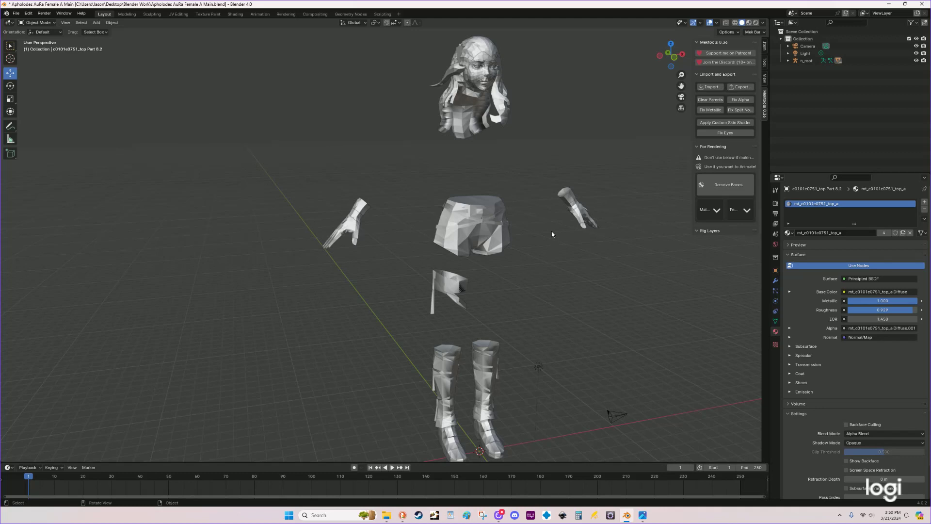
key(ctrl)
key(alt)
key(alt+h)
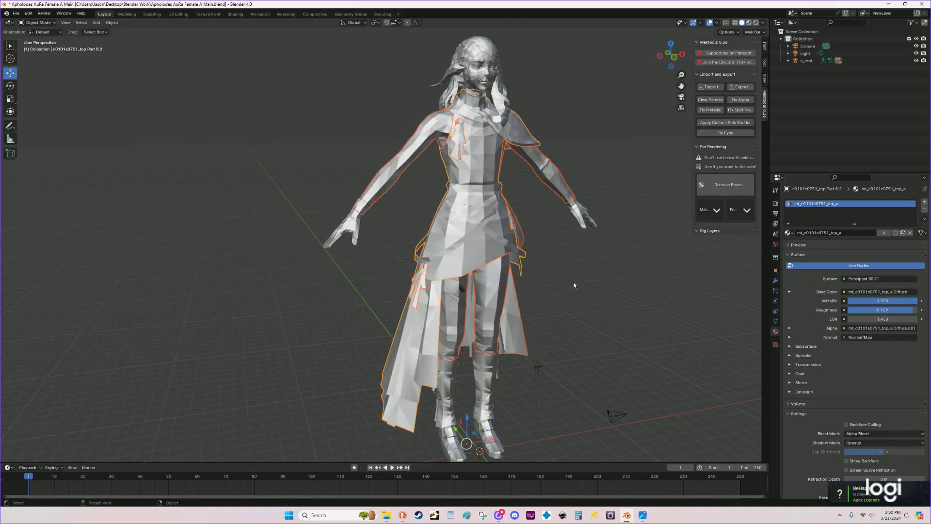
key(alt+a)
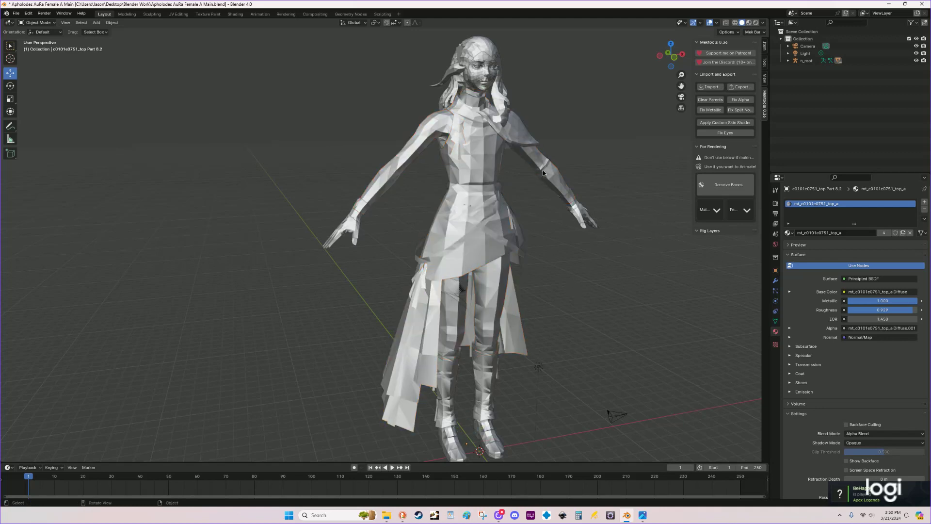
Step: Hide the sleeve-and-legs piece Part 13.1, then reselect the dress top piece
click(451, 153)
click(413, 148)
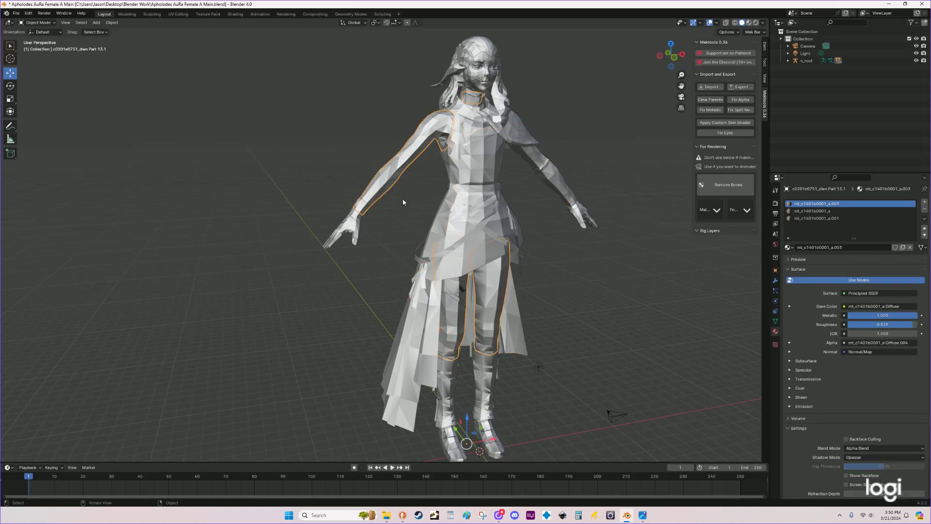
key(h)
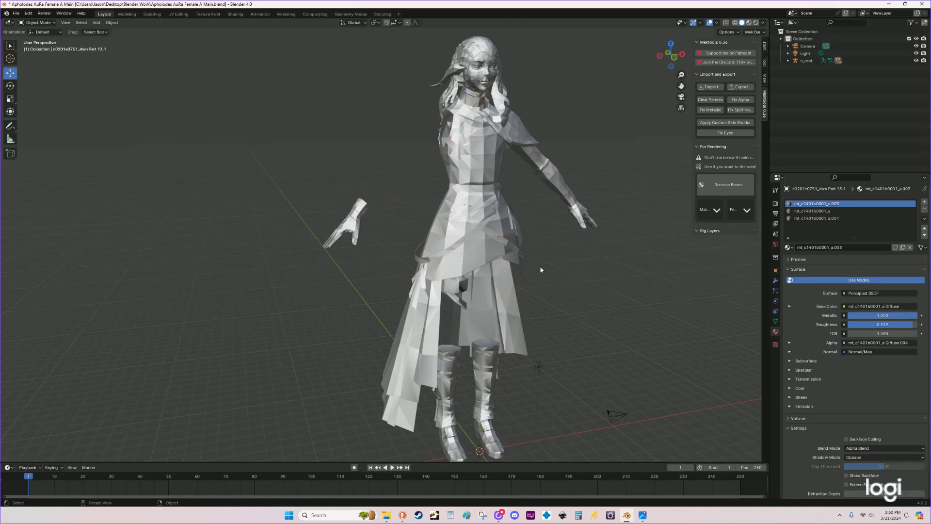
click(468, 162)
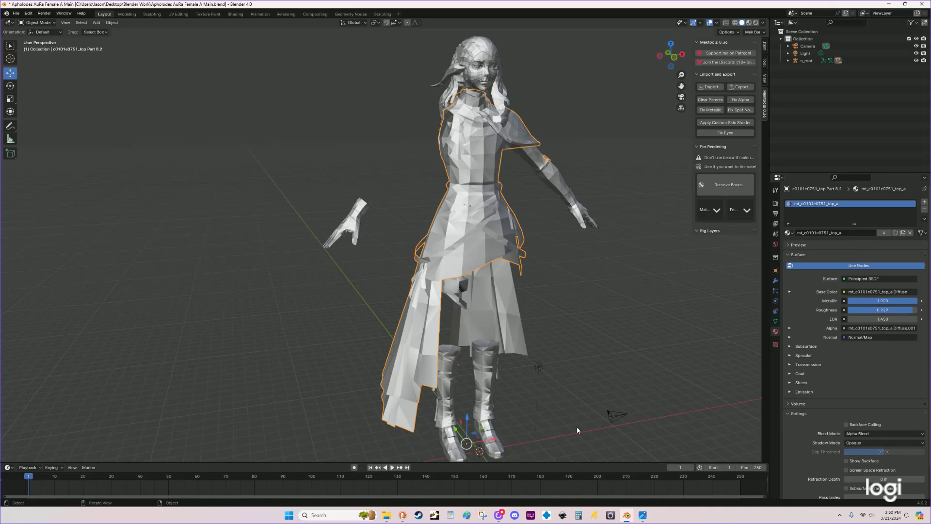
mouse_move(636, 313)
middle_down()
mouse_move(624, 304)
mouse_move(655, 304)
mouse_move(633, 303)
middle_up()
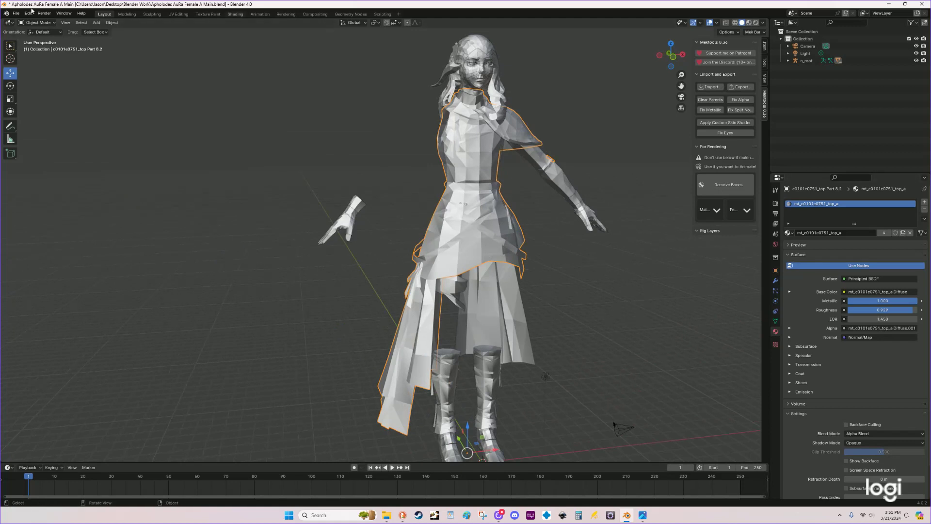
click(112, 23)
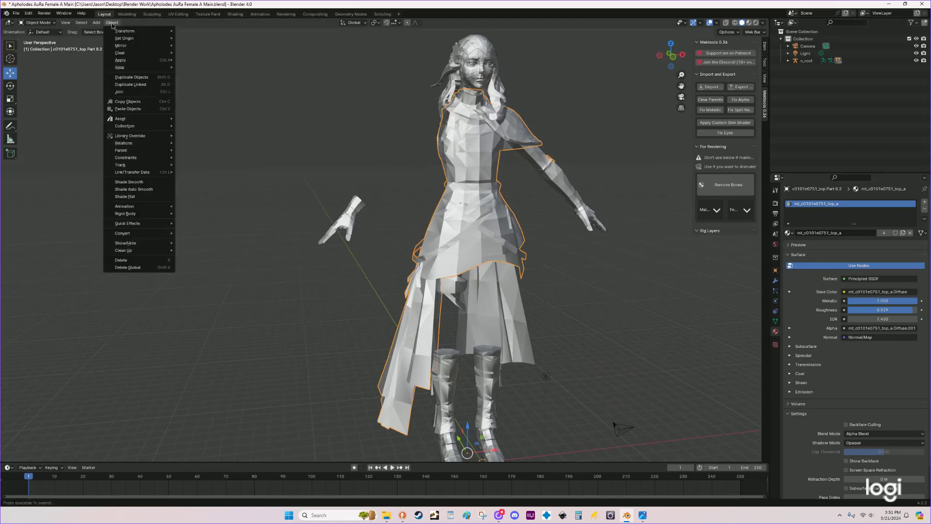
Step: Apply Shade Flat to the dress top piece and zoom the view out
click(133, 196)
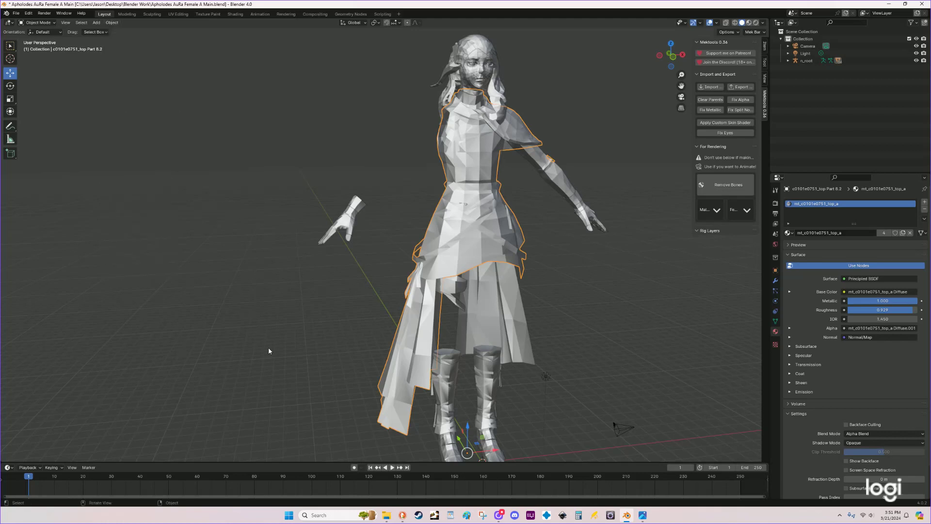
scroll(268, 347, down, 2)
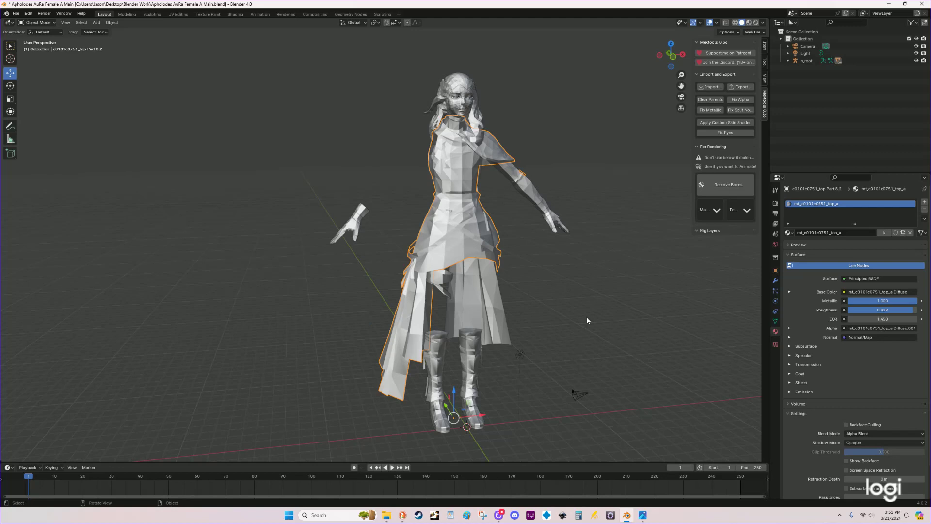
click(115, 23)
click(776, 284)
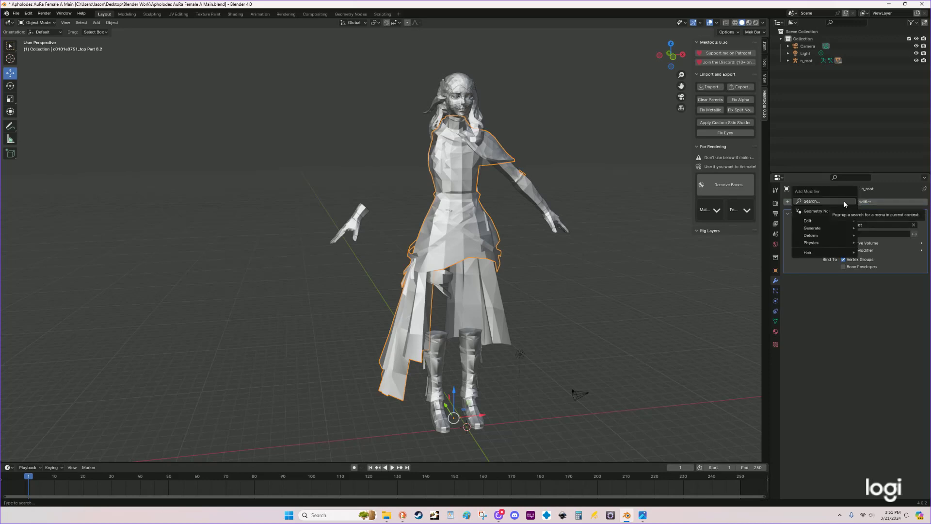
Step: Add a Solidify modifier to the top piece, giving it 0.01 m thickness
click(845, 203)
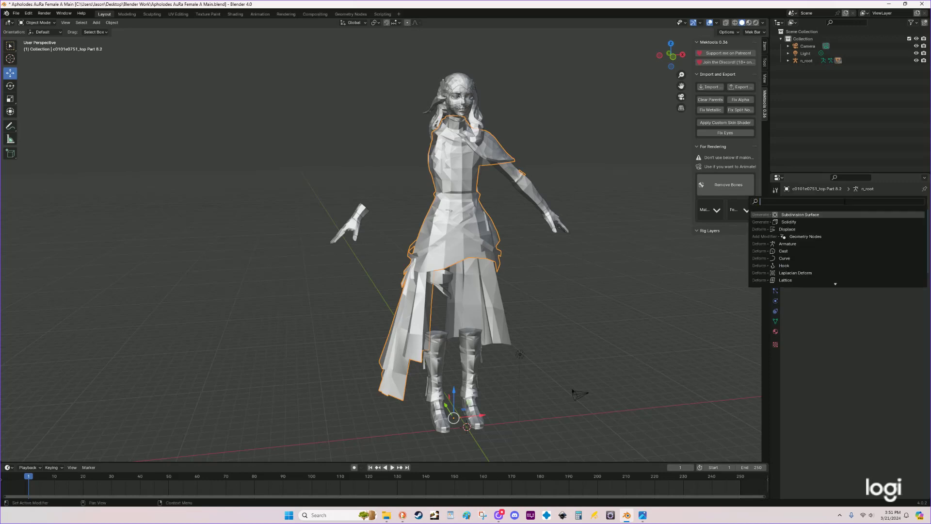
click(800, 223)
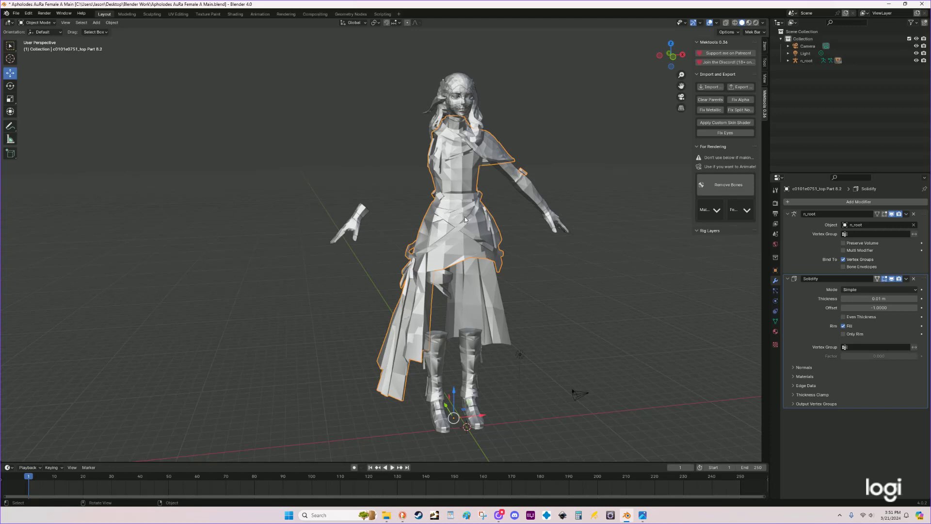
click(834, 205)
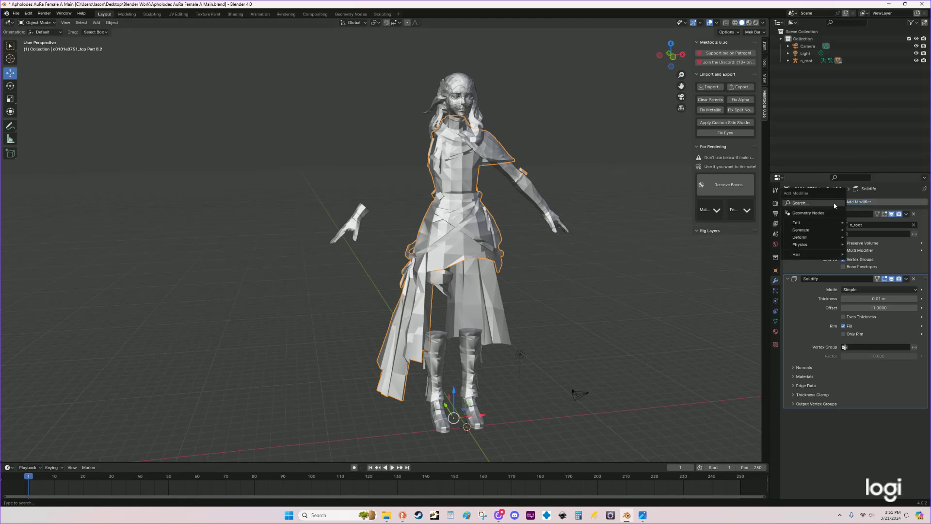
Step: Add a Catmull-Clark Subdivision Surface modifier with Levels Viewport set to 4
key(space)
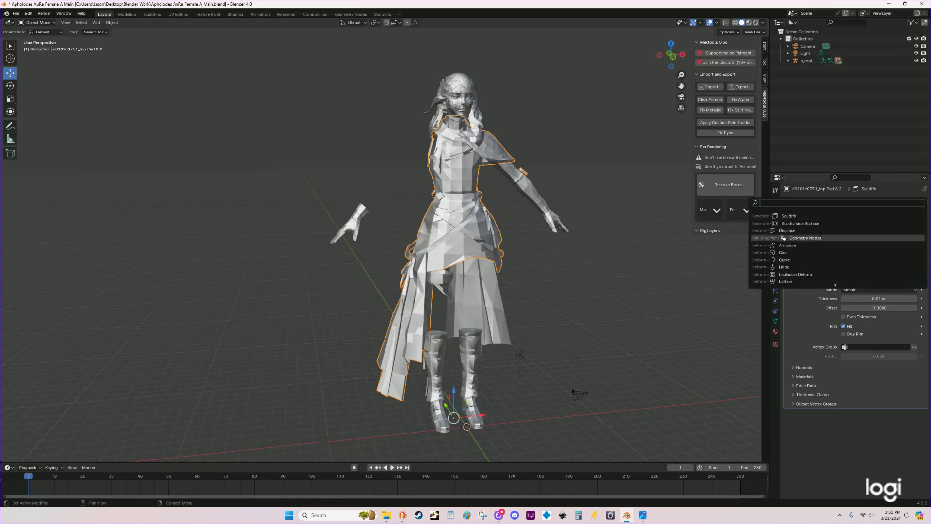
click(805, 223)
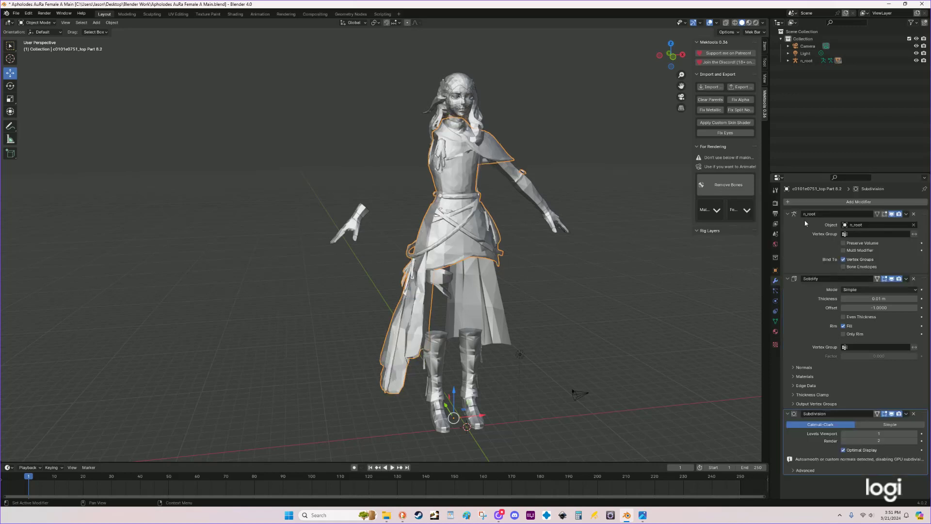
click(882, 435)
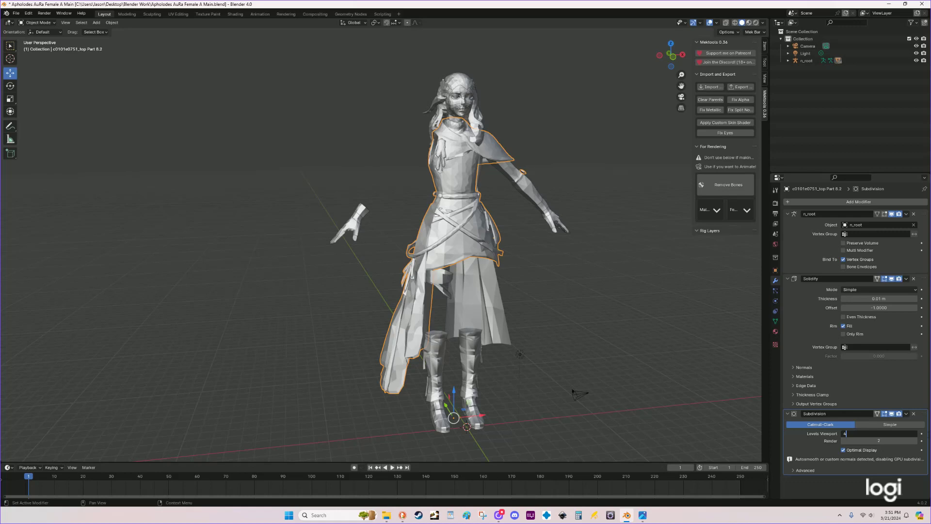
key(Return)
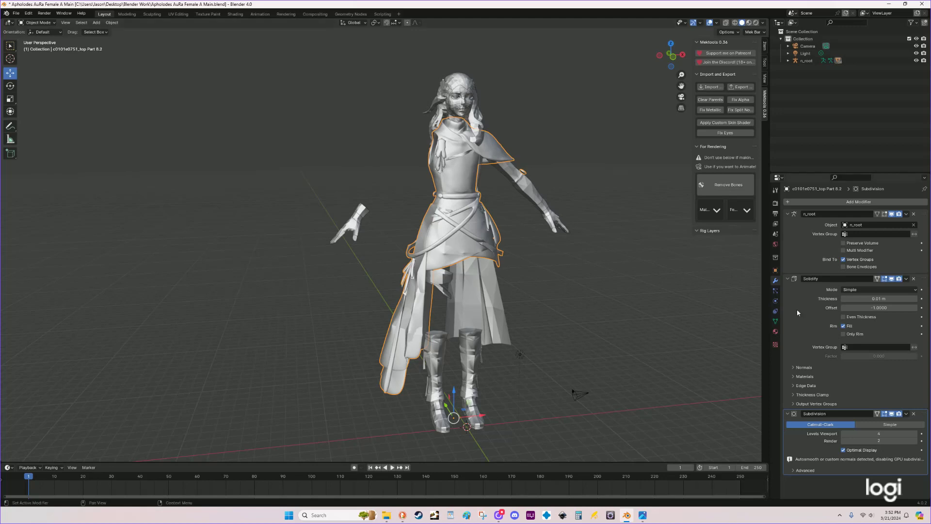
click(776, 332)
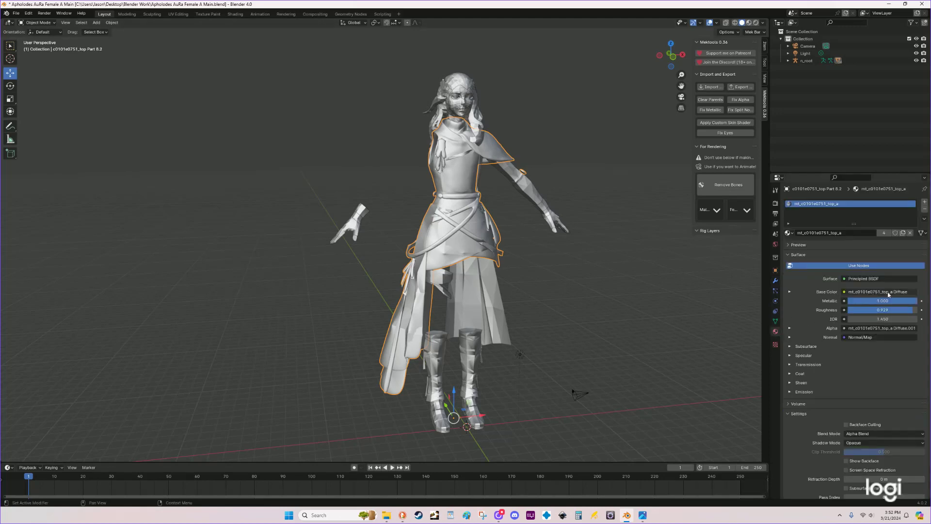
click(776, 281)
click(857, 202)
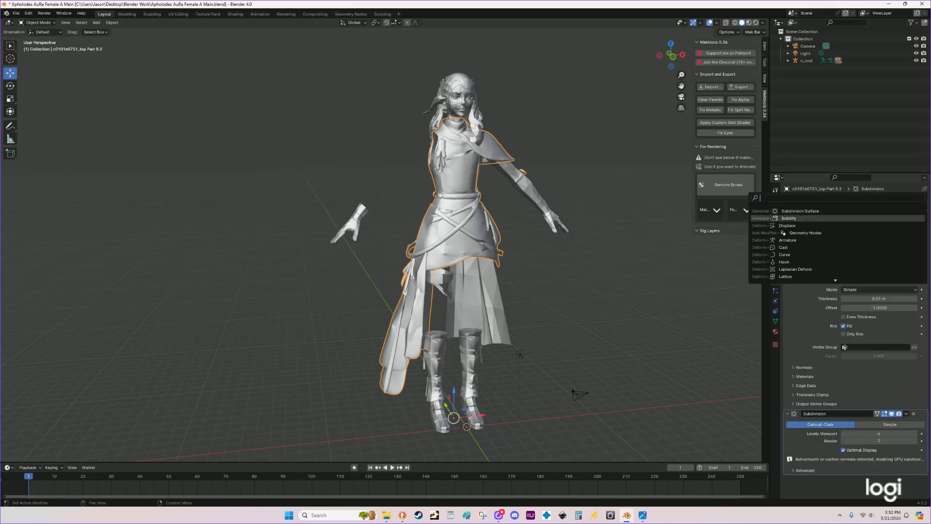
Step: Add a Displace modifier with a new texture, collapsing the Solidify panel
click(802, 226)
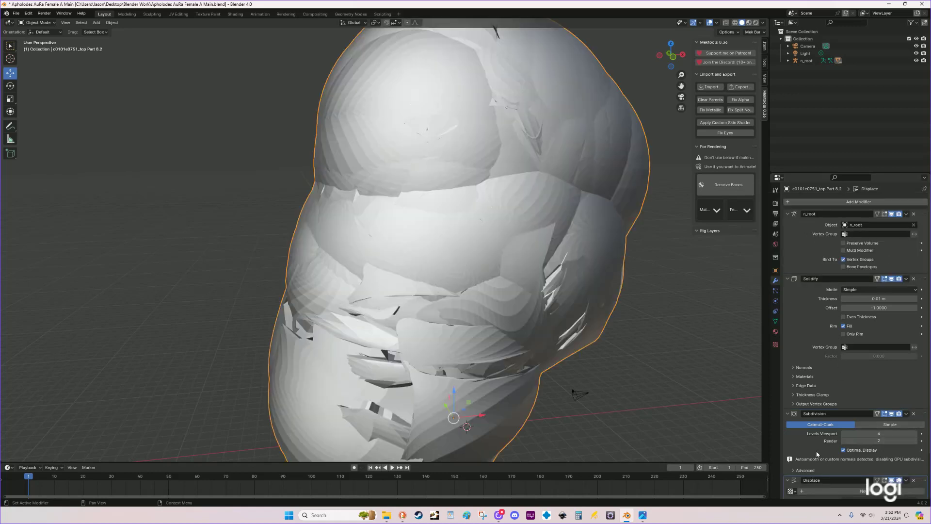
click(787, 278)
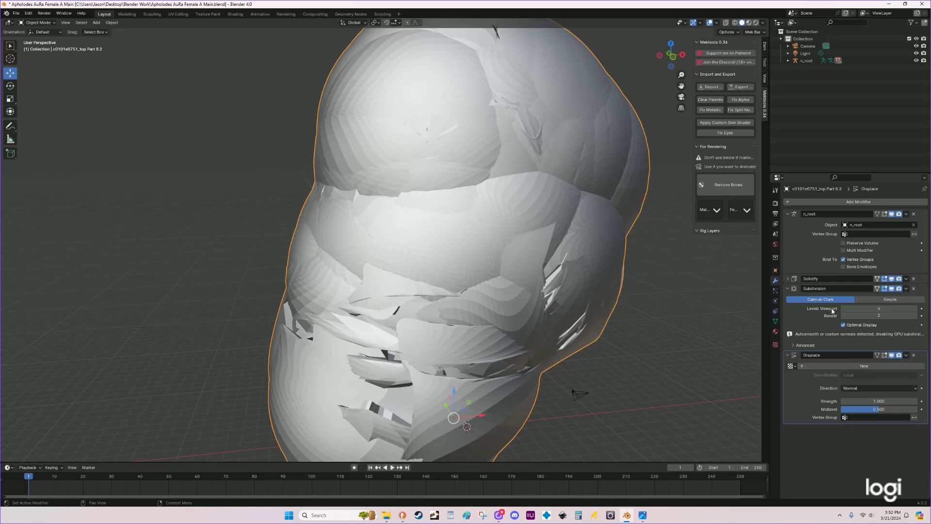
click(862, 366)
click(854, 376)
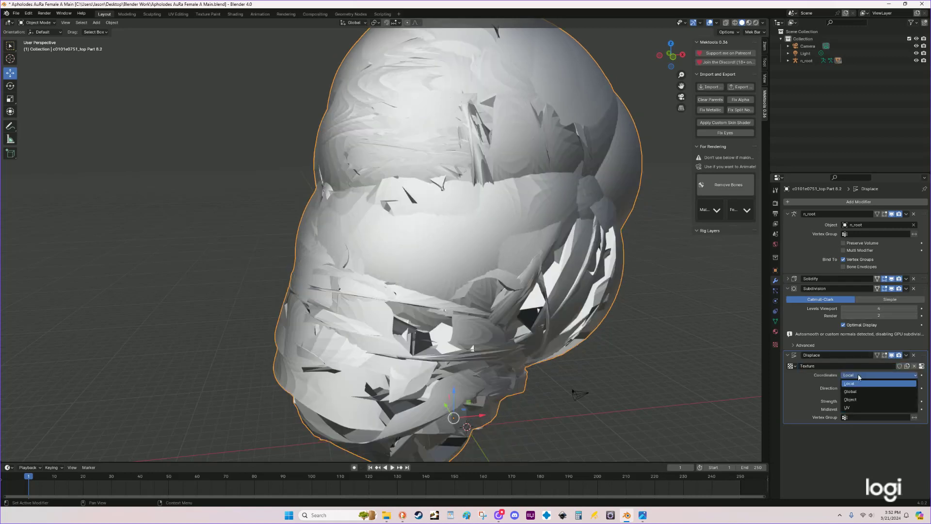
Step: Map the displacement by UV at strength 0.010 and show the texture's settings
click(855, 407)
click(855, 410)
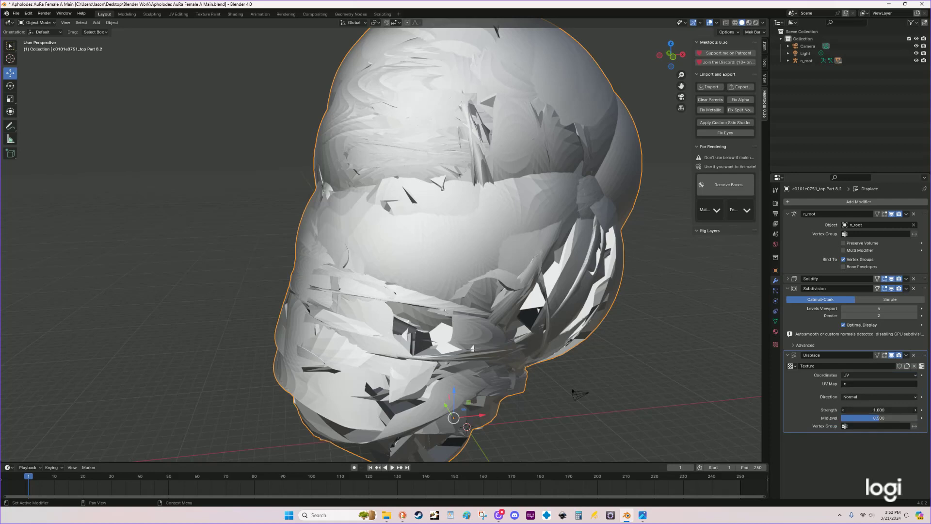
key(BackSpace)
text(.01)
key(Return)
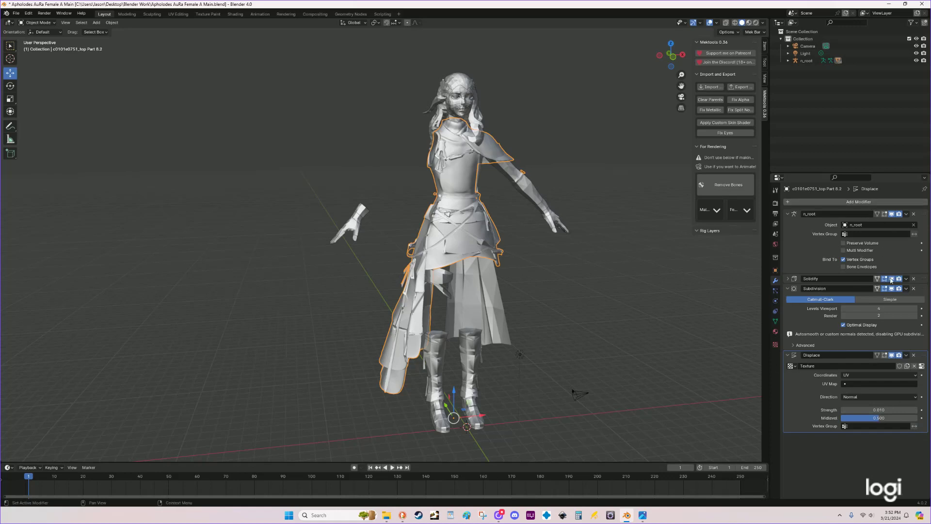
click(922, 366)
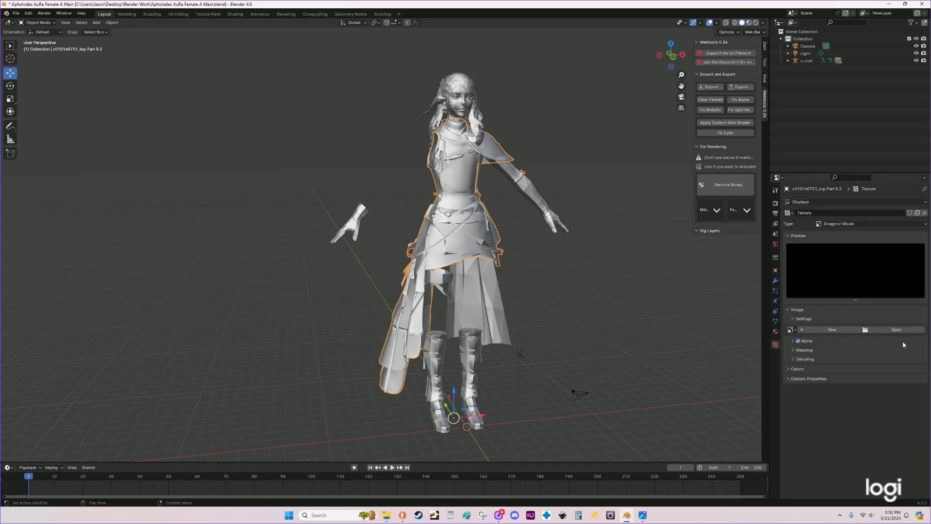
Step: Browse for the texture image in the 'Asphodelos of Maiming AuRa Female take 2' folder
click(892, 330)
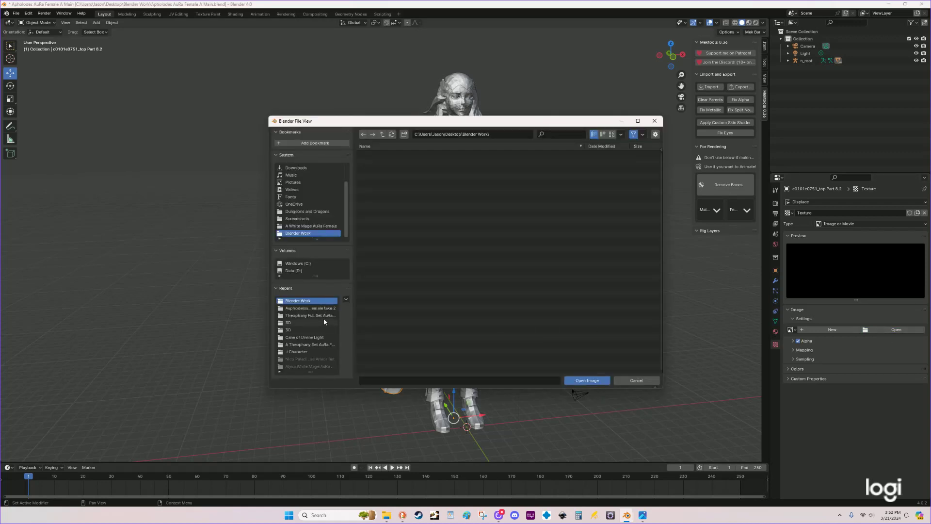
double_click(323, 309)
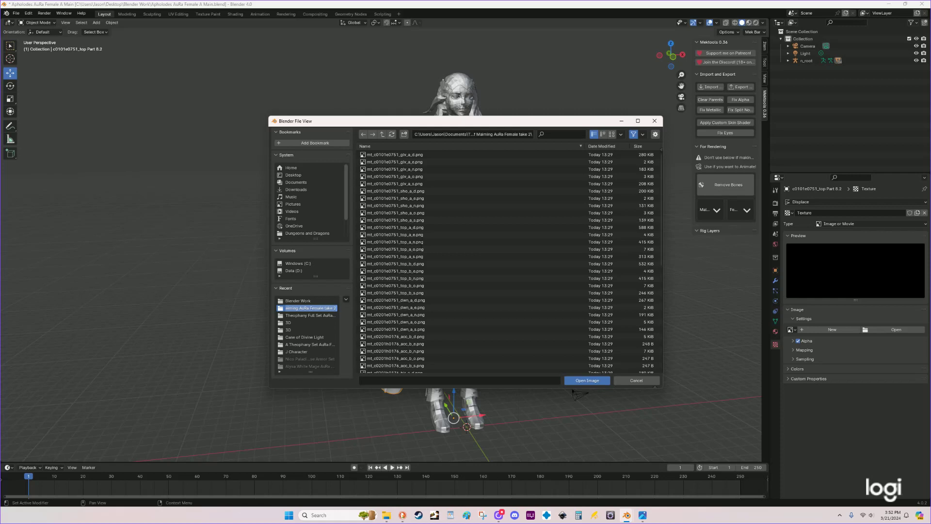
key(Escape)
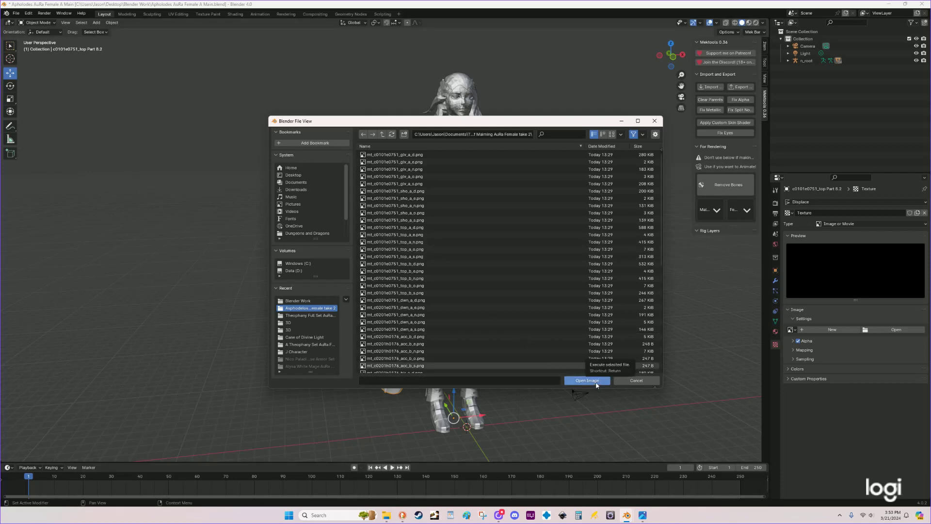
click(386, 518)
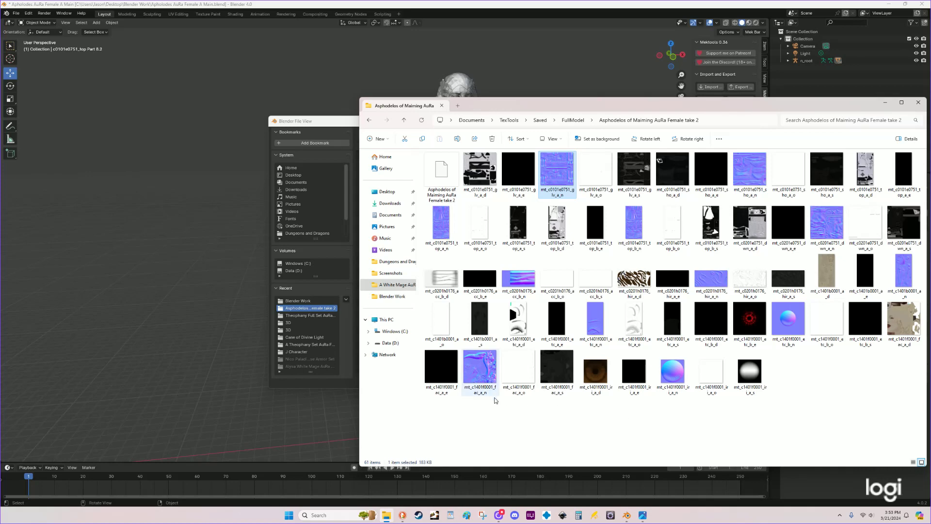
click(642, 514)
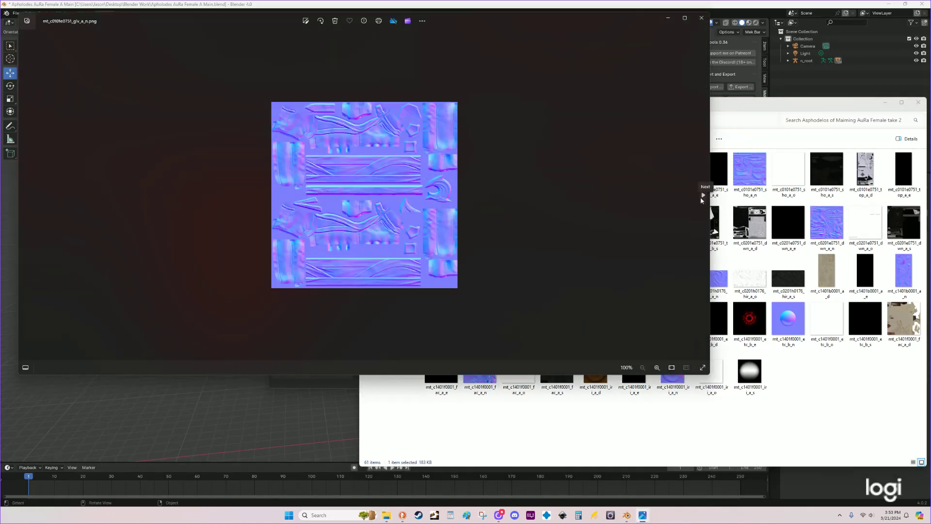
click(702, 196)
click(703, 196)
click(703, 195)
click(702, 195)
click(703, 195)
click(702, 195)
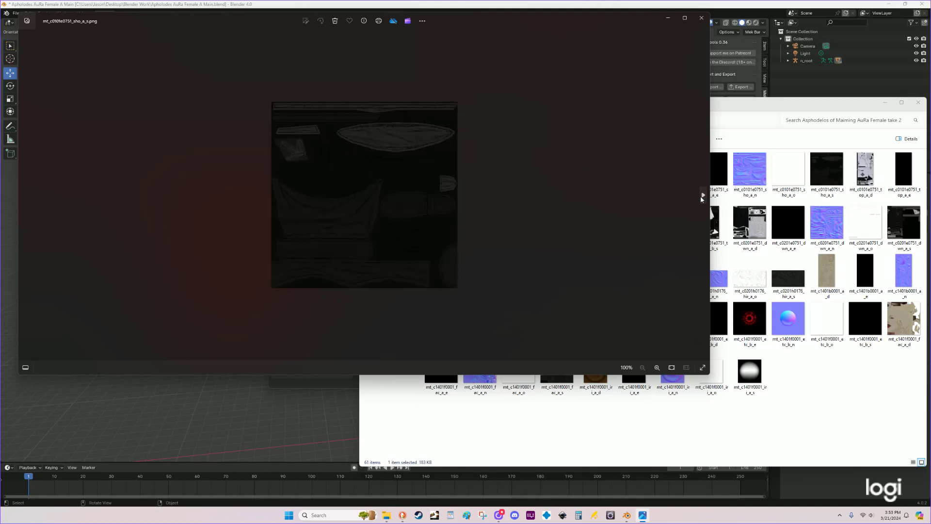
click(669, 18)
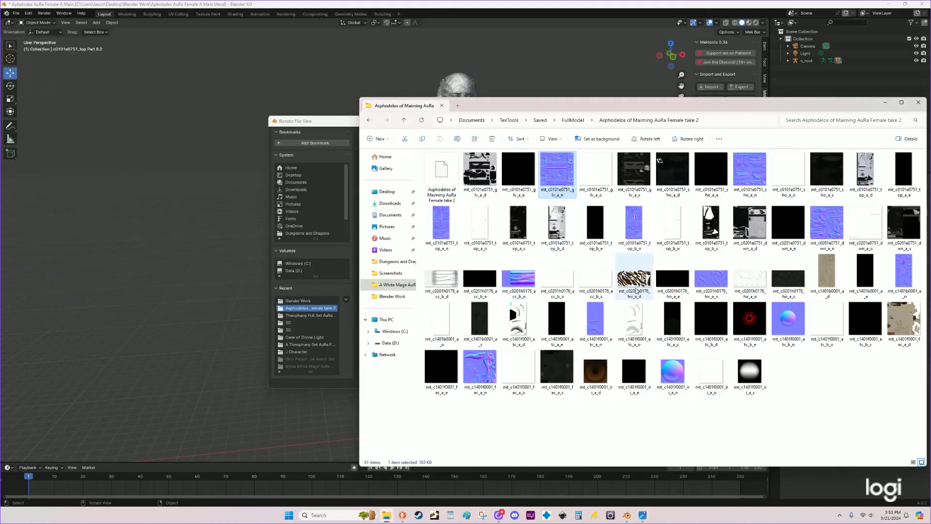
click(313, 128)
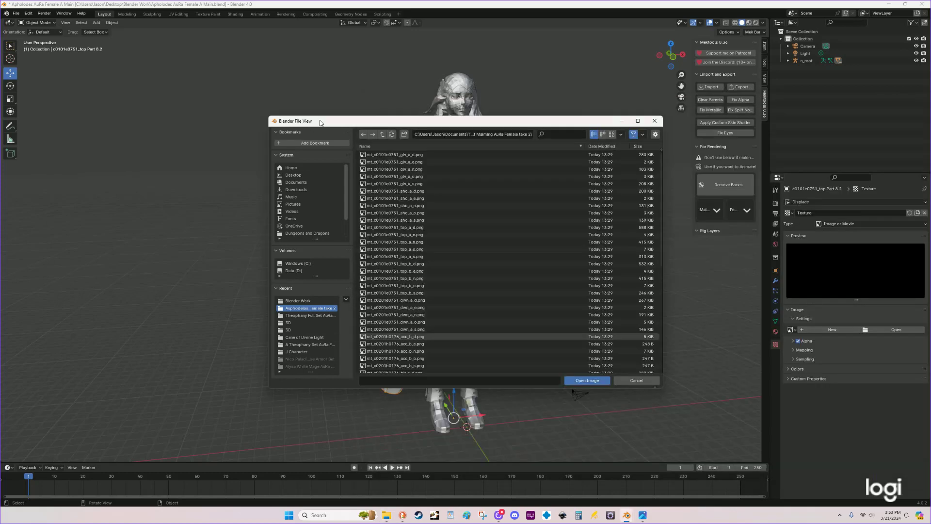
Step: Load mt_c0101e0751_top_a_n.png as the displacement image and inspect the embossed coat
click(413, 242)
click(581, 381)
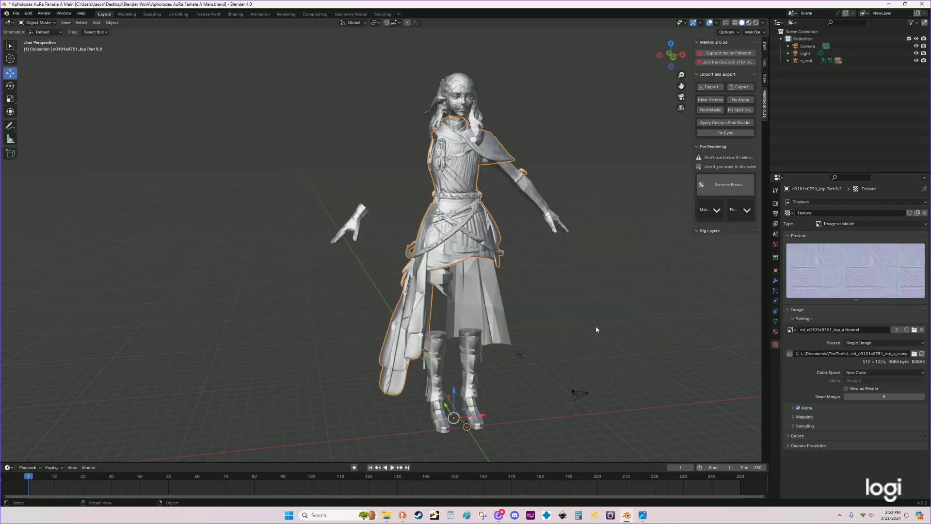
middle_drag(623, 202, 583, 248)
scroll(557, 221, up, 2)
scroll(543, 222, up, 1)
scroll(605, 245, up, 3)
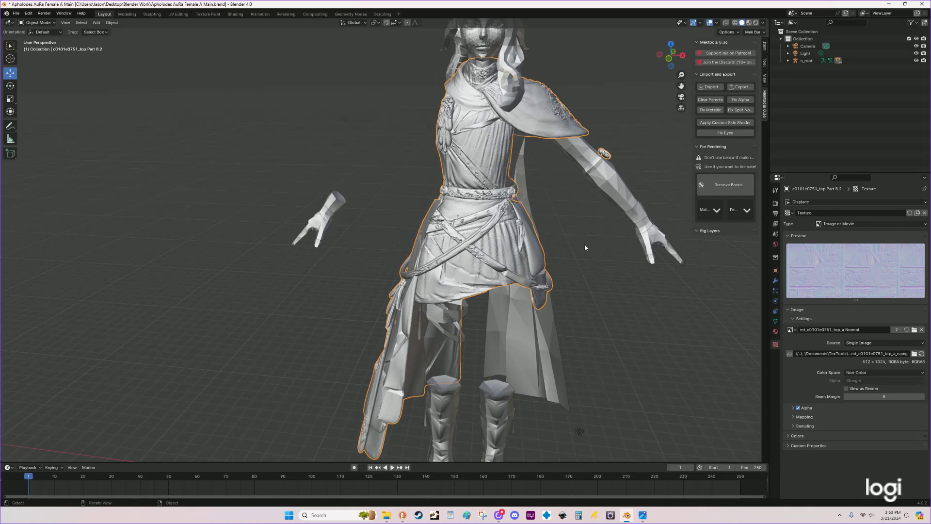
scroll(594, 254, down, 2)
mouse_move(590, 286)
middle_down()
mouse_move(580, 297)
mouse_move(662, 293)
mouse_move(588, 299)
middle_up()
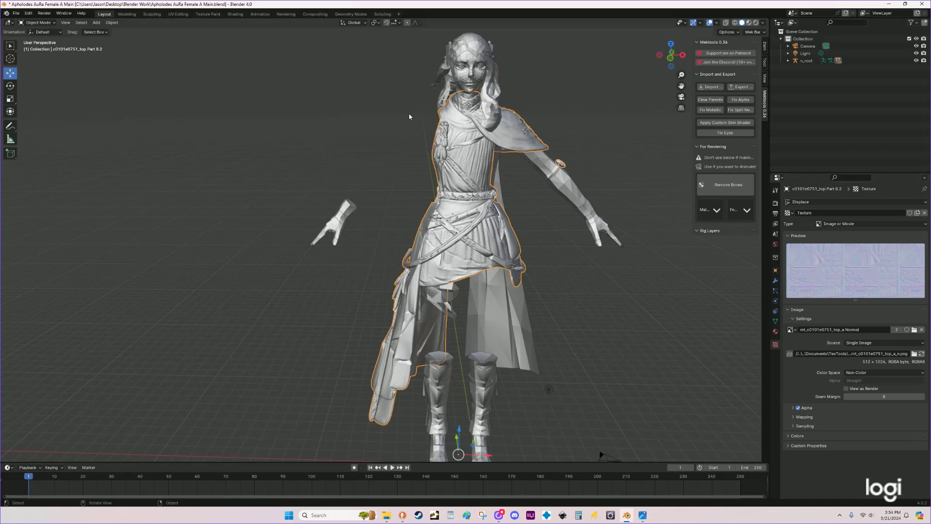
Step: Use Object > Convert > Mesh to bake the coat's Solidify and Displace modifiers
click(110, 22)
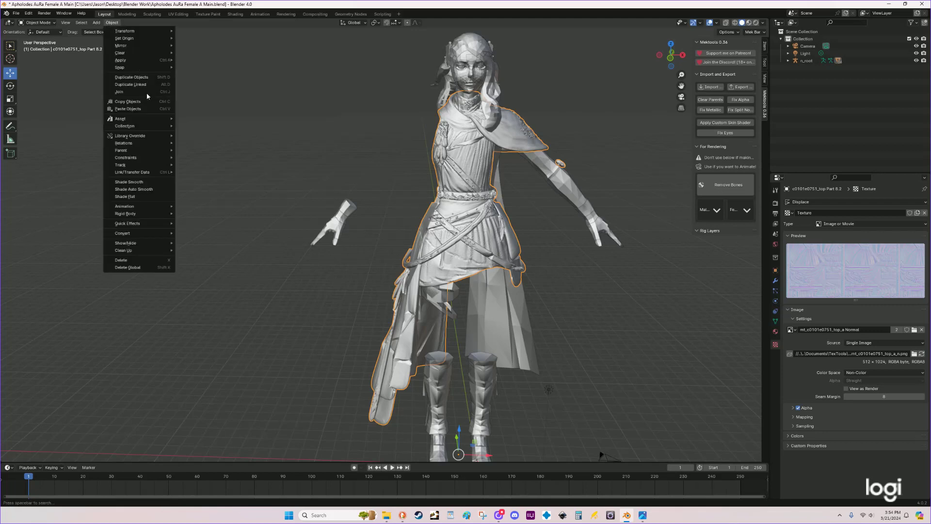
mouse_move(152, 236)
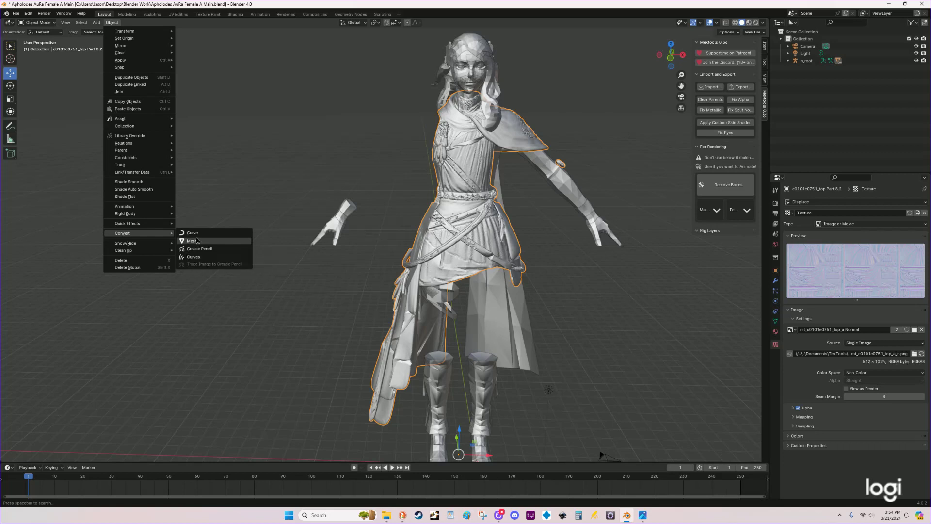
click(193, 241)
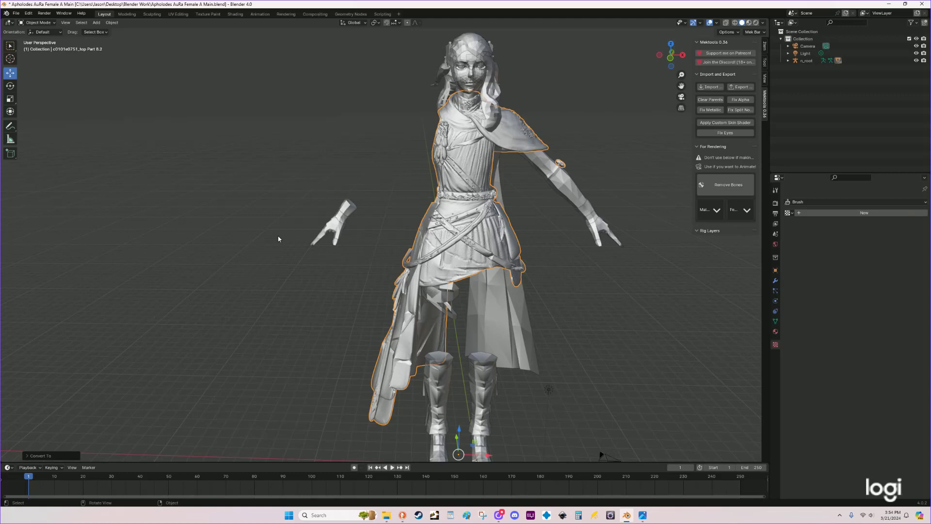
scroll(288, 257, down, 3)
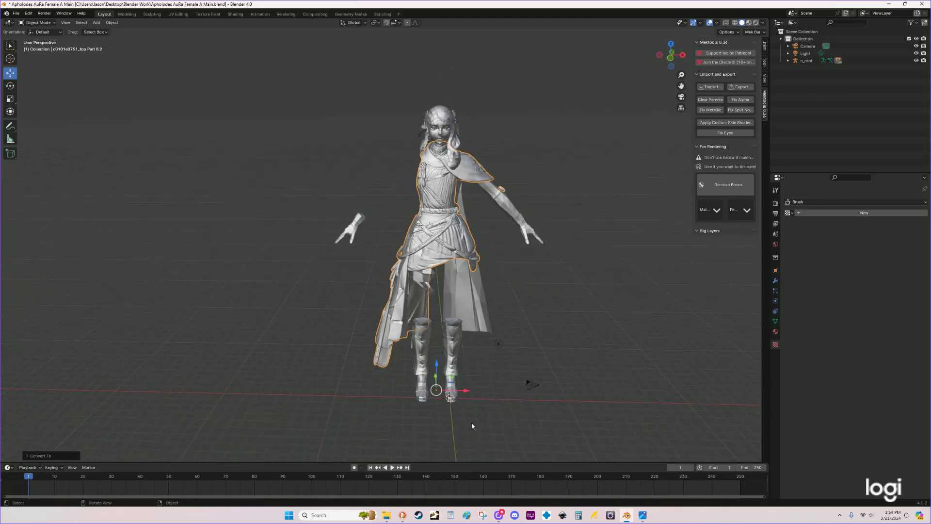
Step: Inspect the cape and arm piece, boots, and knee rings with hip piece individually
middle_drag(532, 328, 534, 300)
click(508, 203)
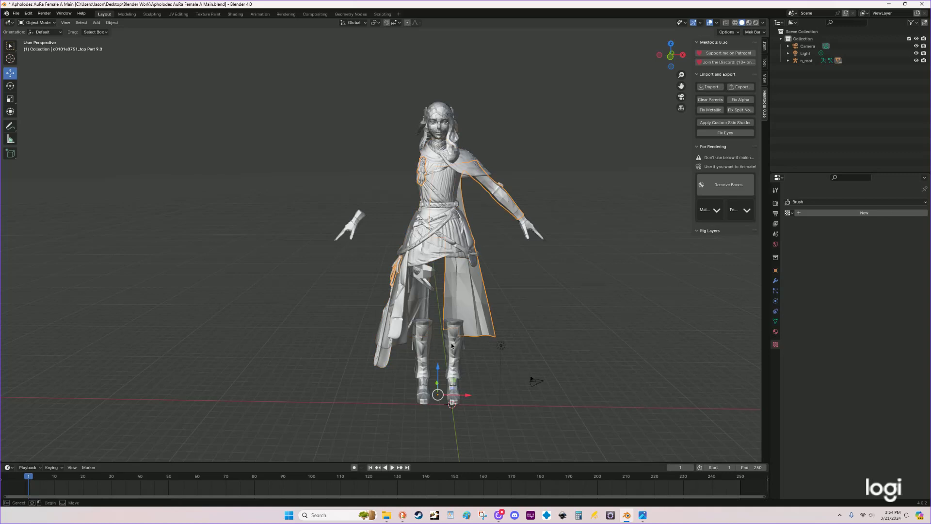
click(426, 335)
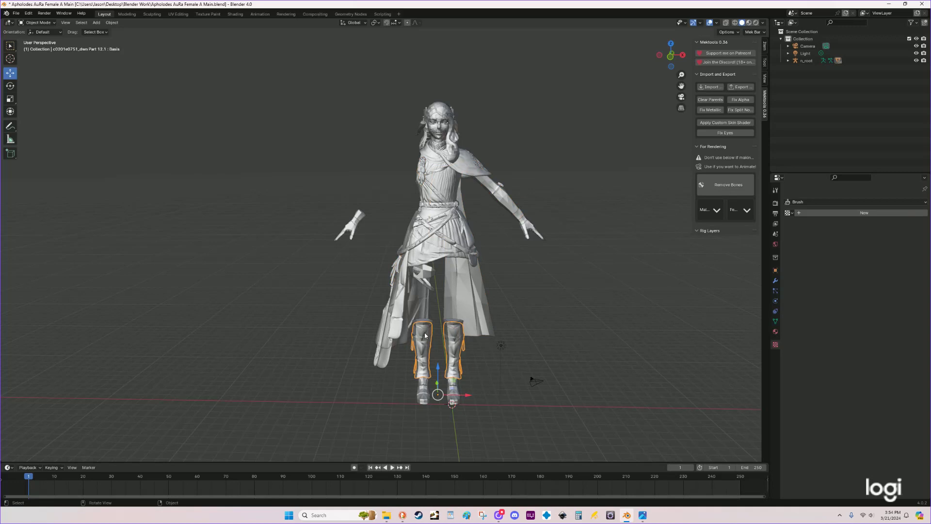
click(421, 327)
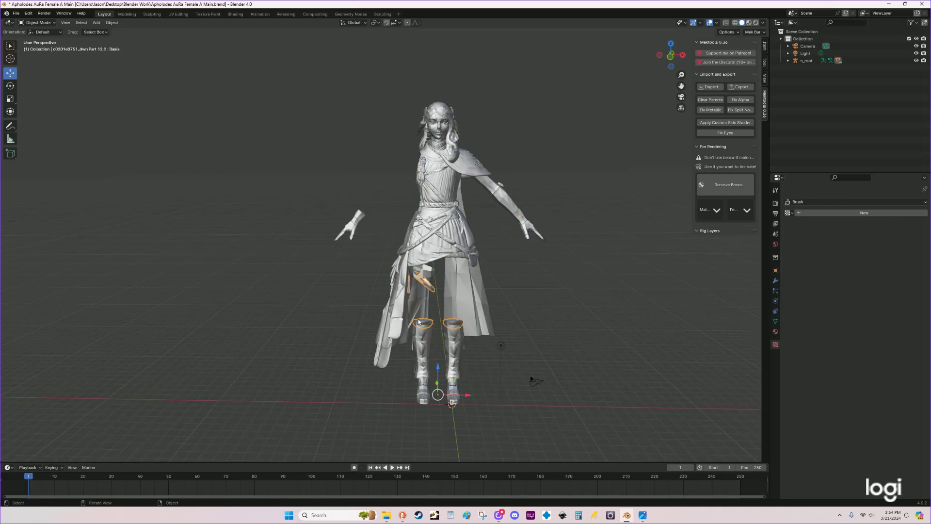
mouse_move(469, 286)
middle_down()
mouse_move(533, 278)
mouse_move(441, 276)
mouse_move(499, 280)
mouse_move(525, 260)
mouse_move(460, 286)
middle_up()
Step: Select every object in the scene and view the whole character from the side and front
key(a)
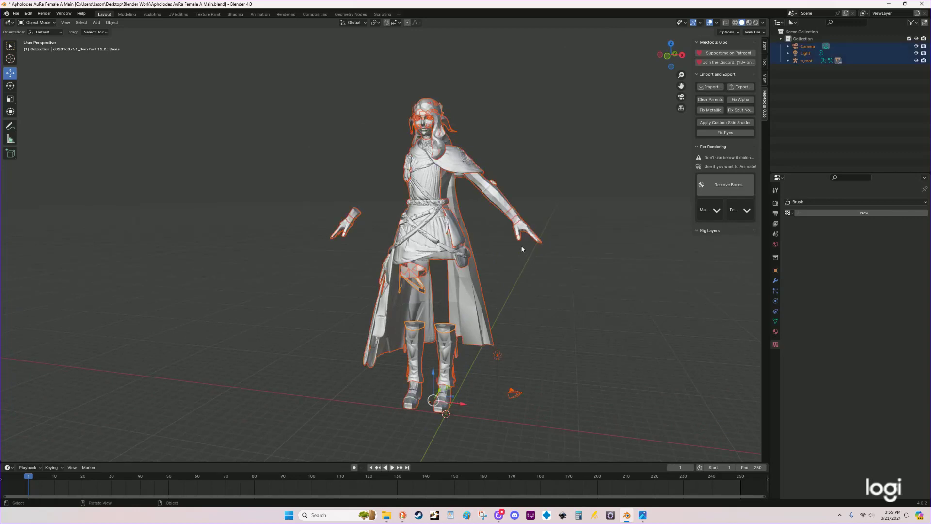
middle_drag(536, 268, 573, 119)
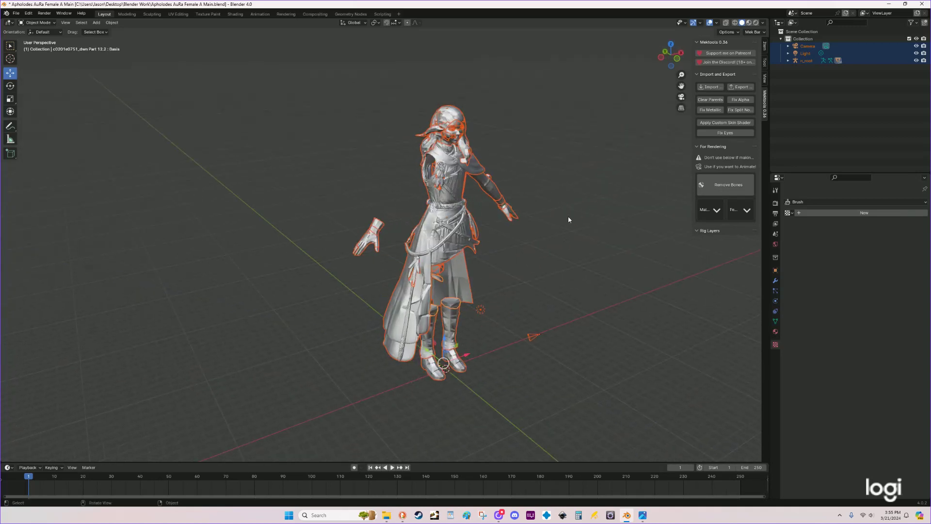
middle_drag(568, 217, 549, 212)
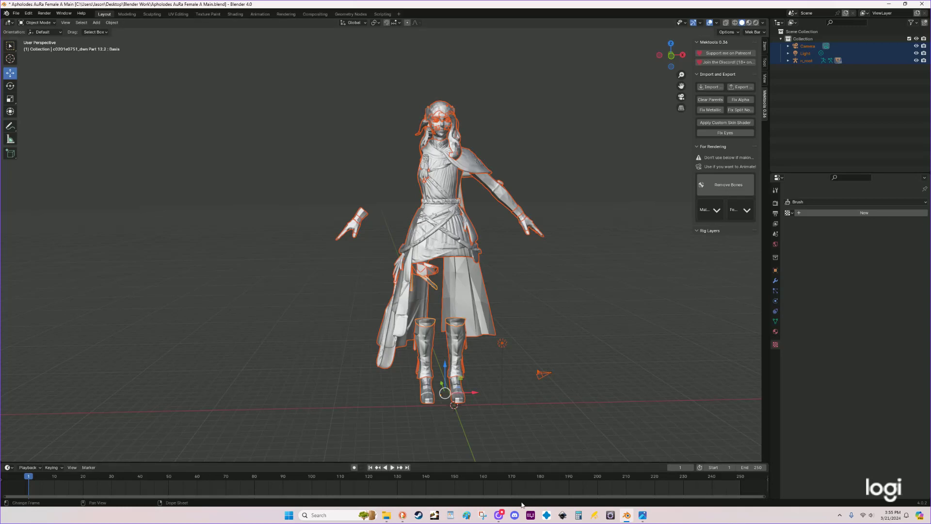
mouse_move(498, 520)
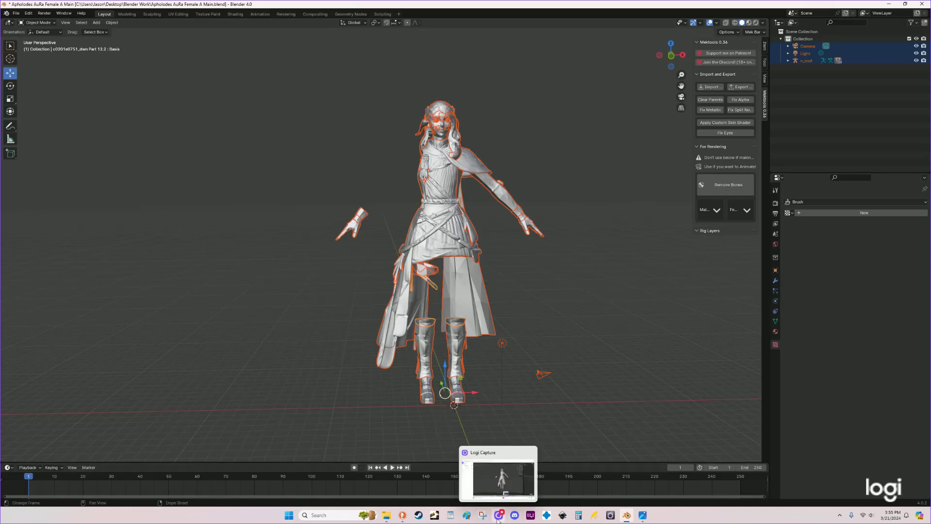